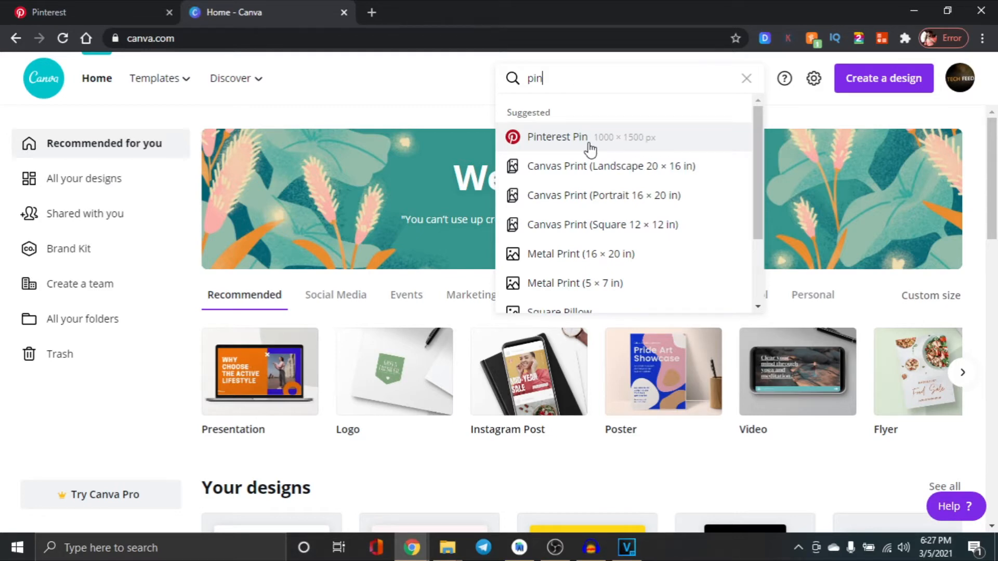
# Step: Open the Pinterest Pin design type from the suggested results
pyautogui.click(590, 150)
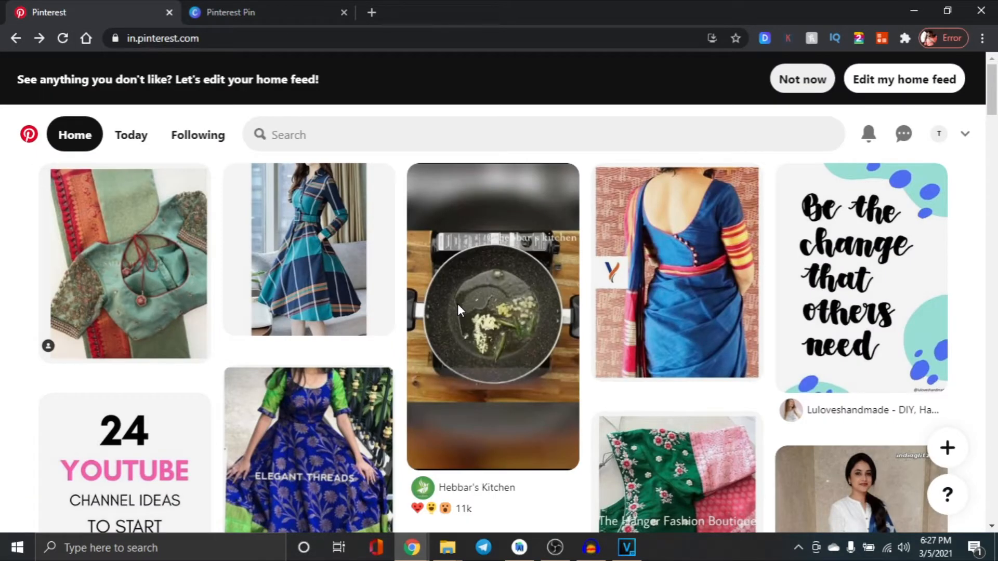
# Step: Switch to Pinterest, search for "chicken recipes" and look through the pin designs in the results
pyautogui.scroll(-3, 289, 375)
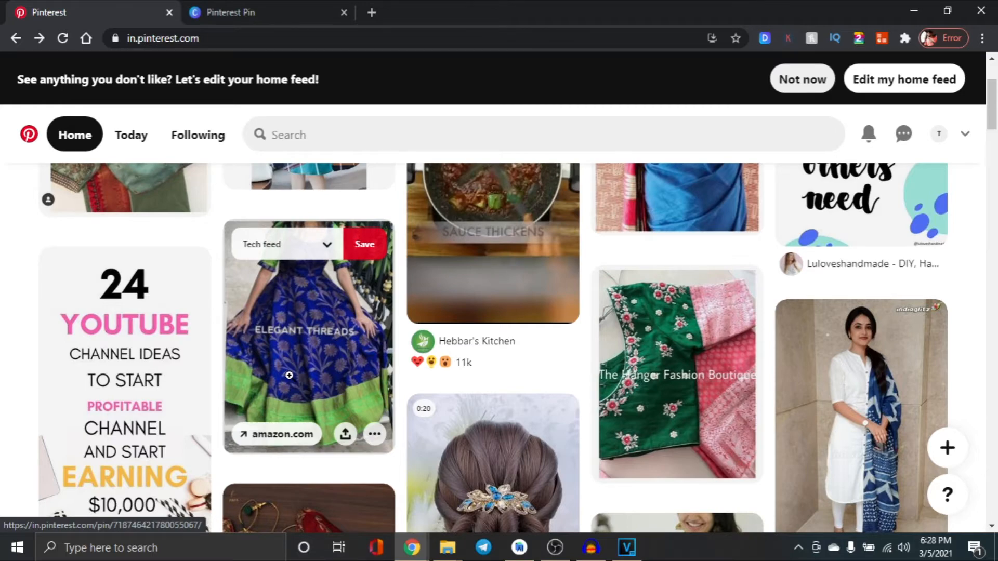
pyautogui.click(353, 133)
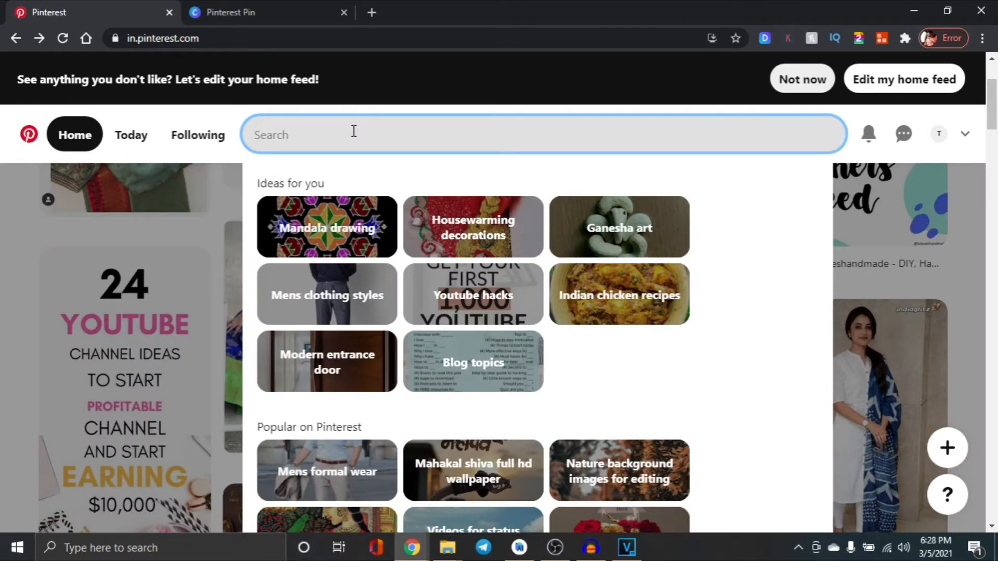
pyautogui.write('chicken recipes')
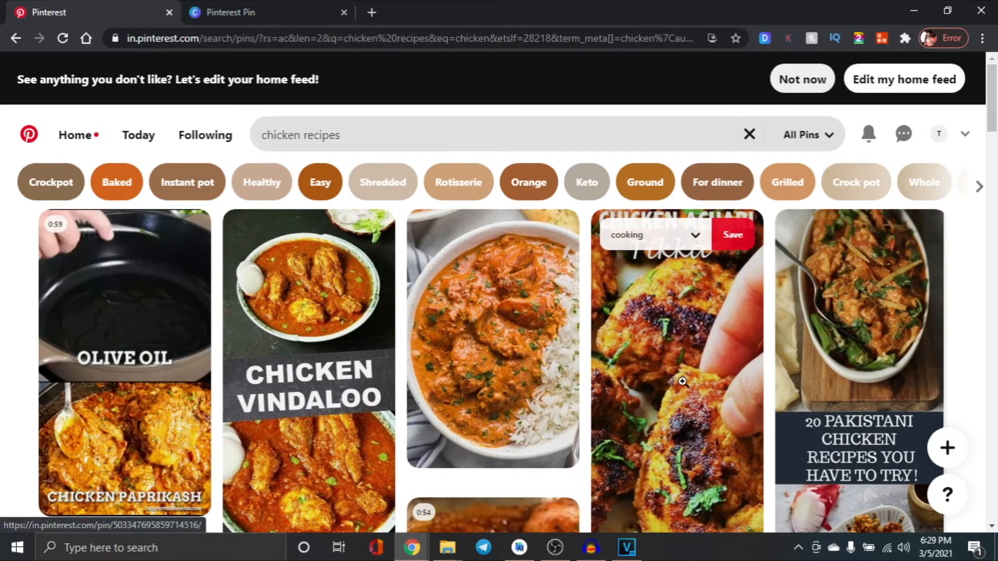
pyautogui.scroll(-10, 303, 436)
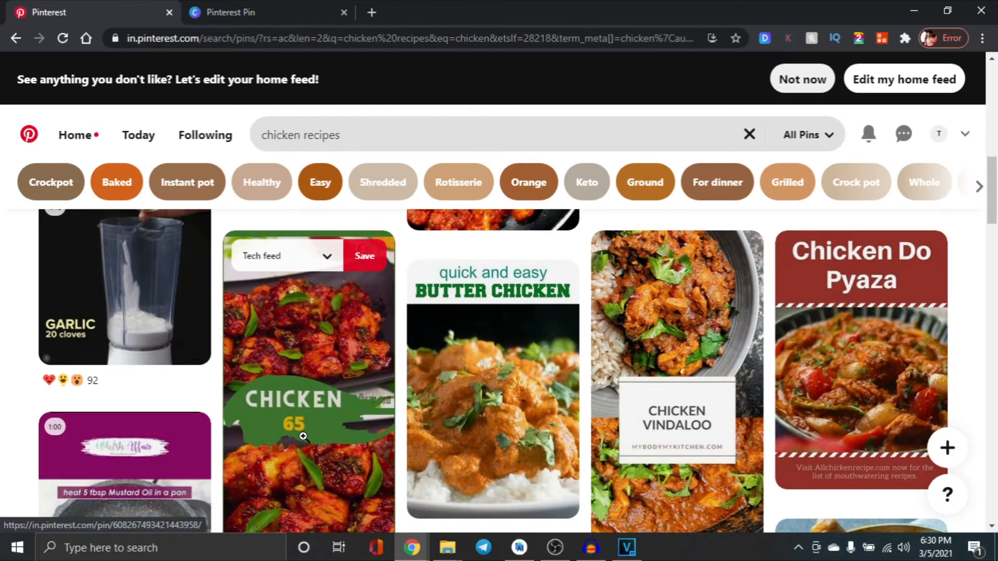
pyautogui.scroll(-10, 537, 434)
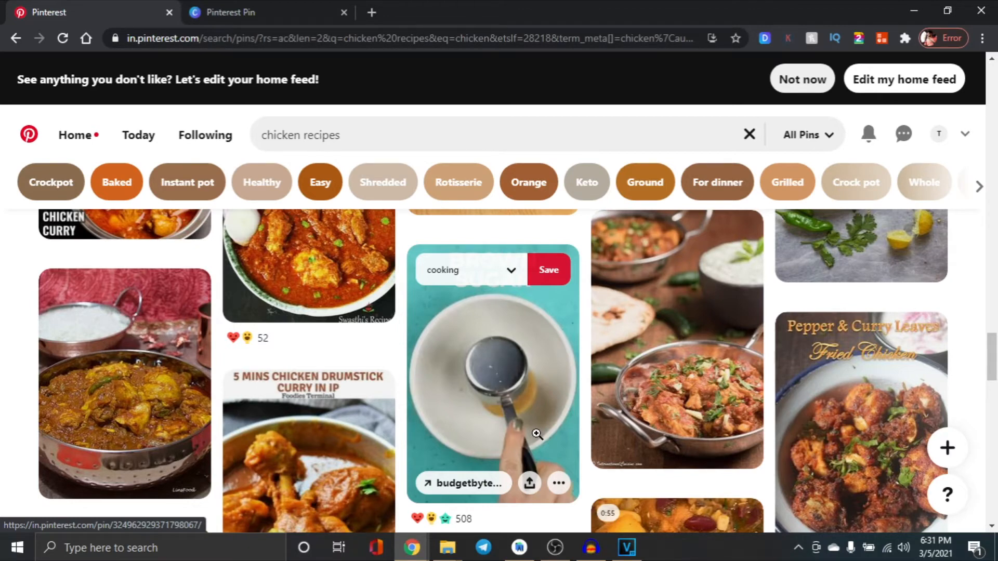
pyautogui.scroll(-5, 537, 434)
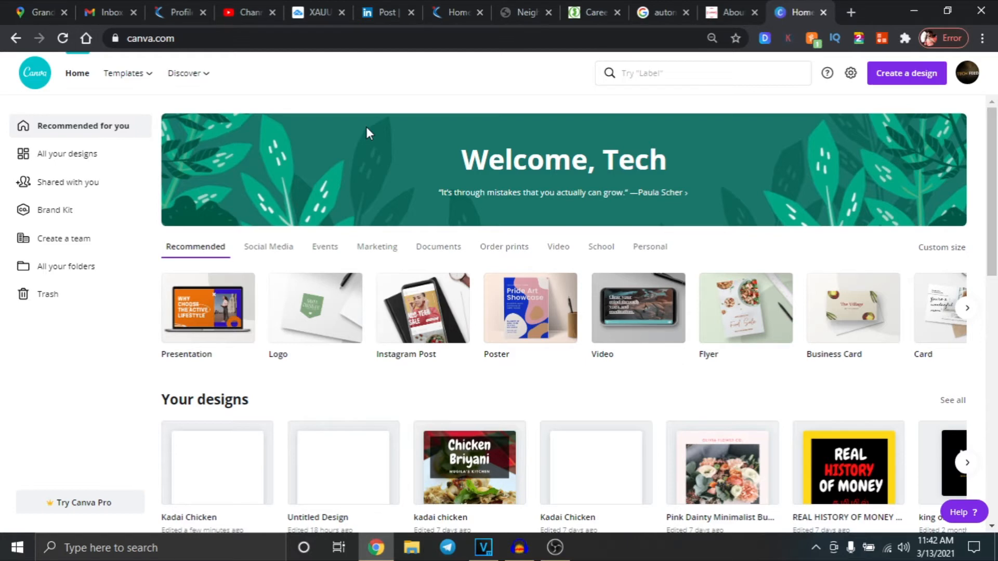
# Step: In Canva, search for "pinterest pin" and create a blank Pinterest Pin design
pyautogui.click(646, 73)
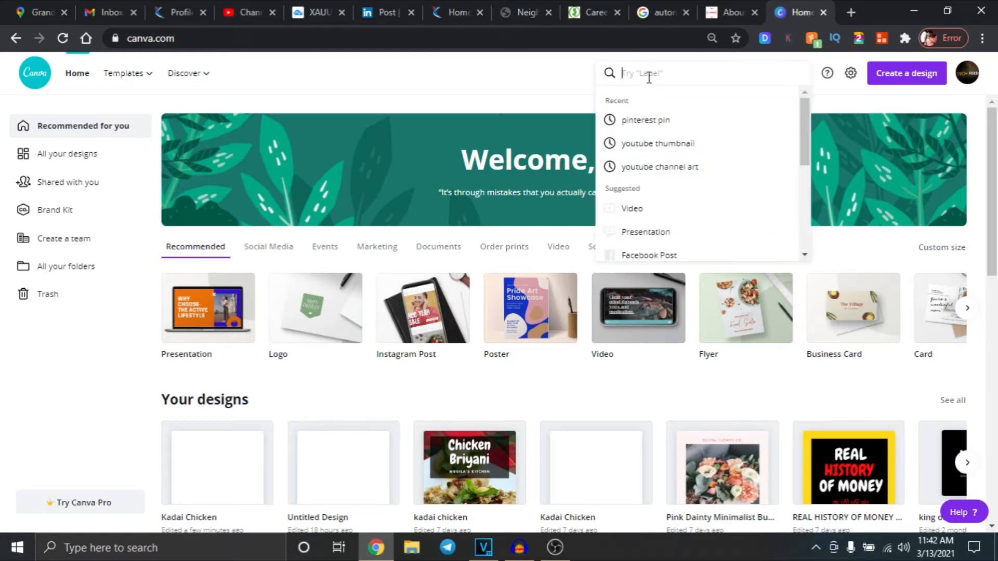
pyautogui.click(644, 121)
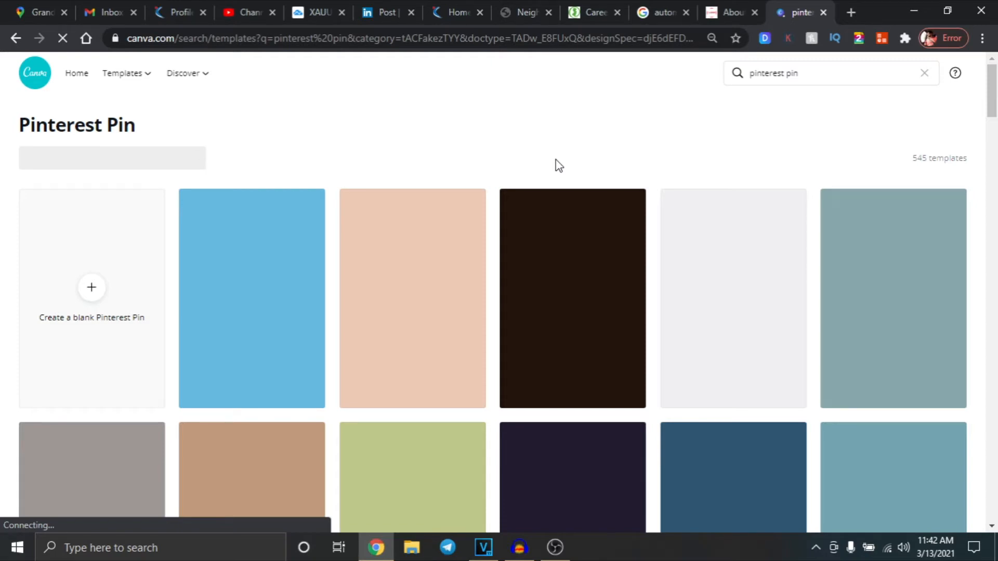
pyautogui.scroll(-3, 625, 329)
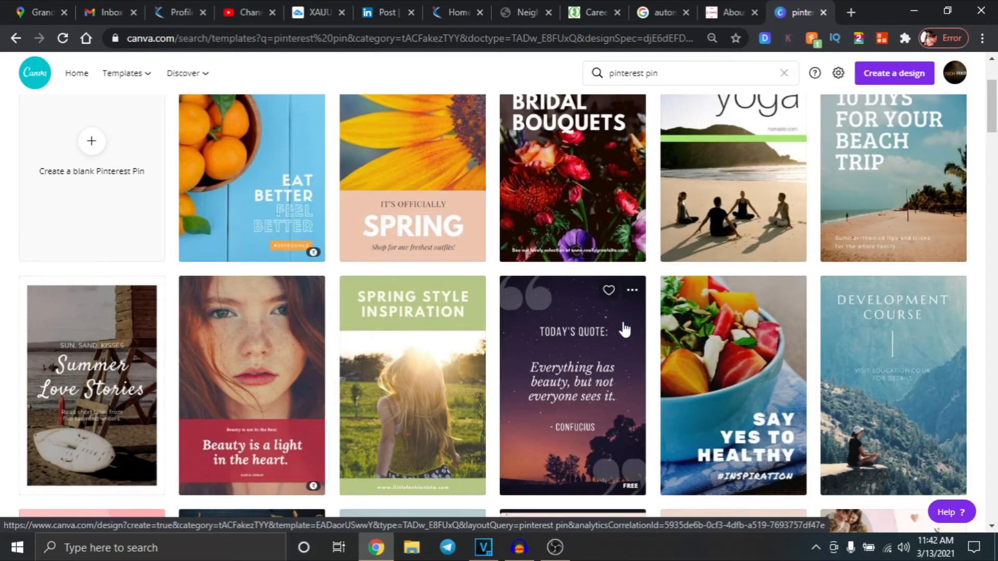
pyautogui.scroll(2, 255, 215)
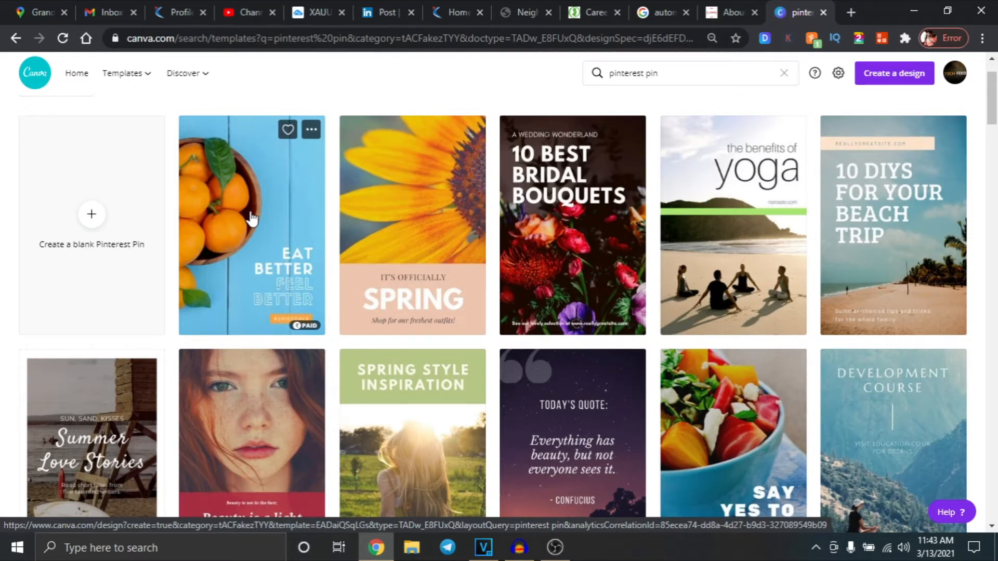
pyautogui.click(109, 225)
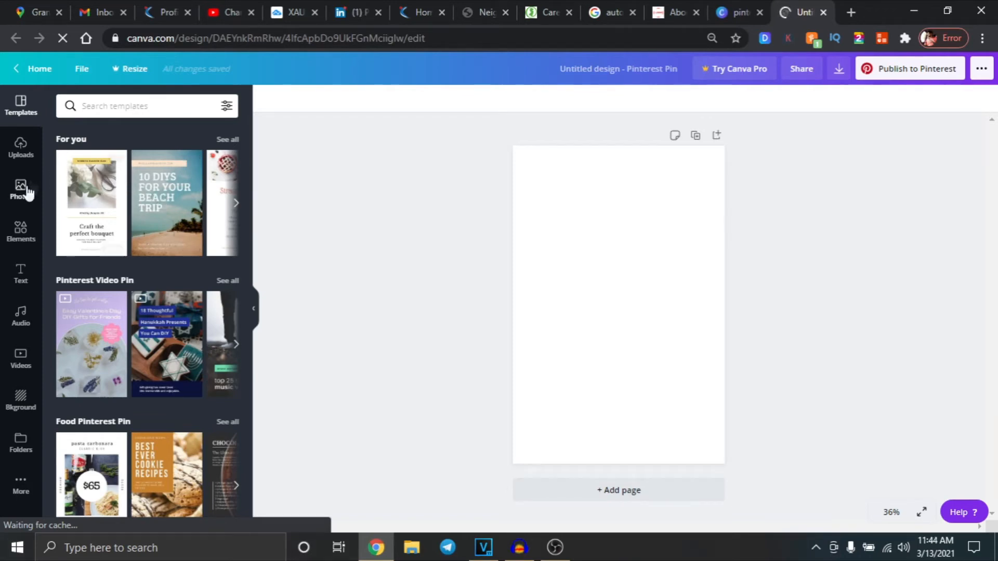
# Step: Move the two uploaded food photos, the chicken dish 2.jpg and the rice dish, to the trash
pyautogui.click(20, 151)
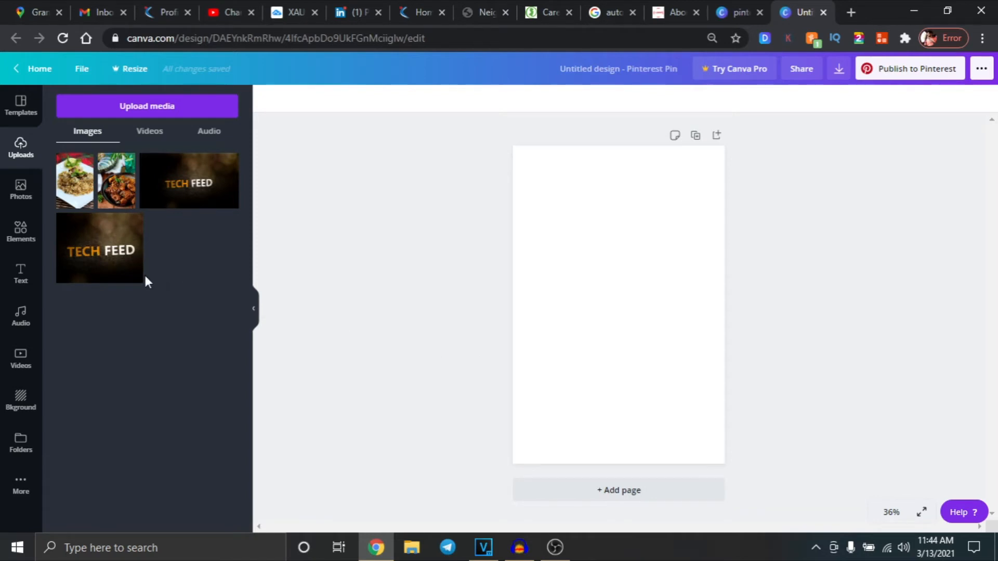
pyautogui.click(79, 193)
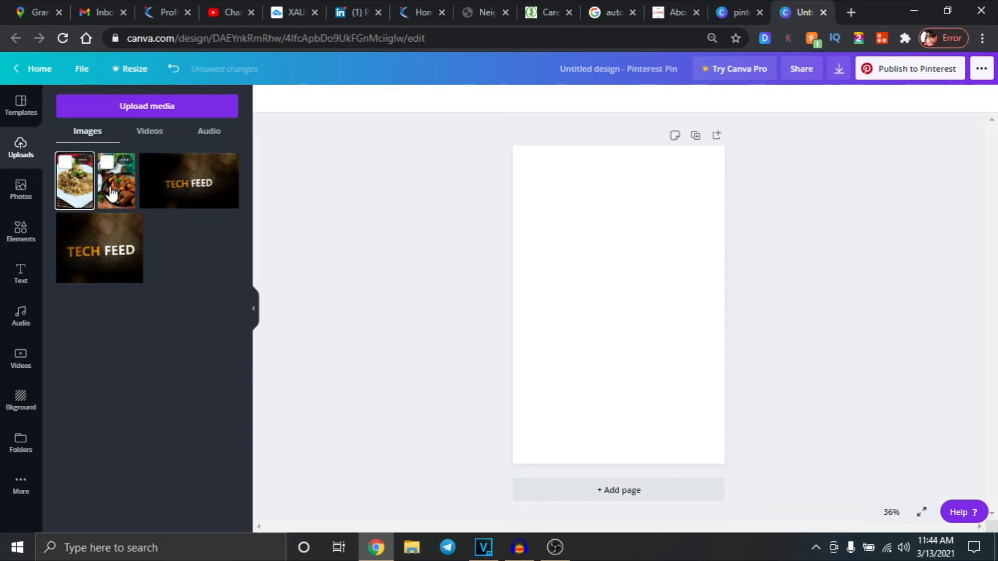
pyautogui.click(124, 159)
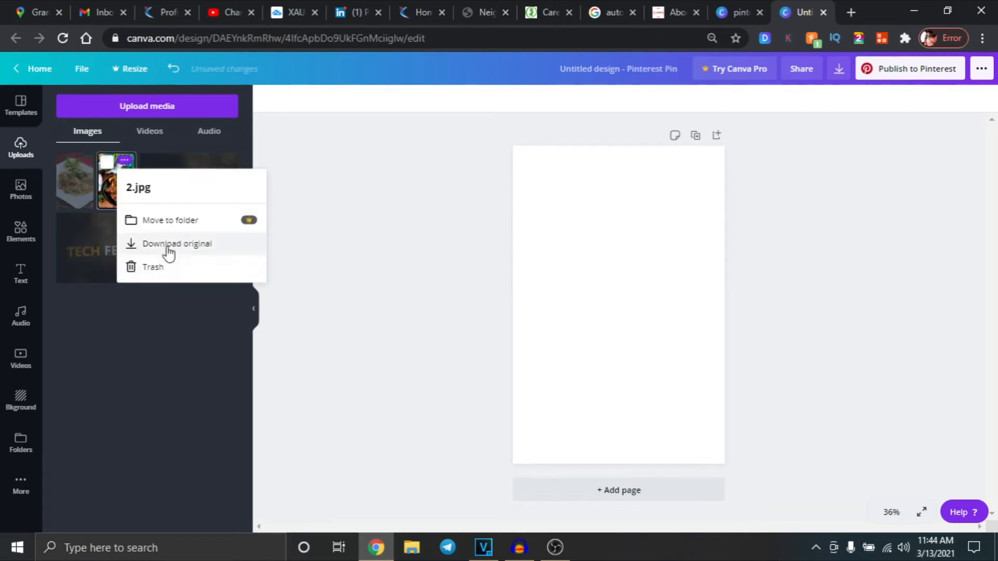
pyautogui.click(158, 267)
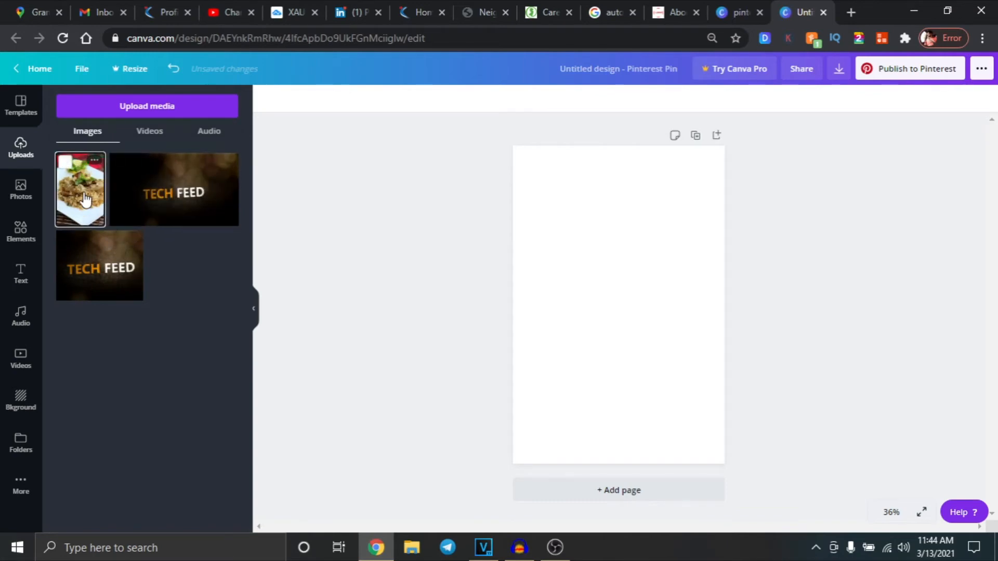
pyautogui.click(95, 159)
pyautogui.click(136, 265)
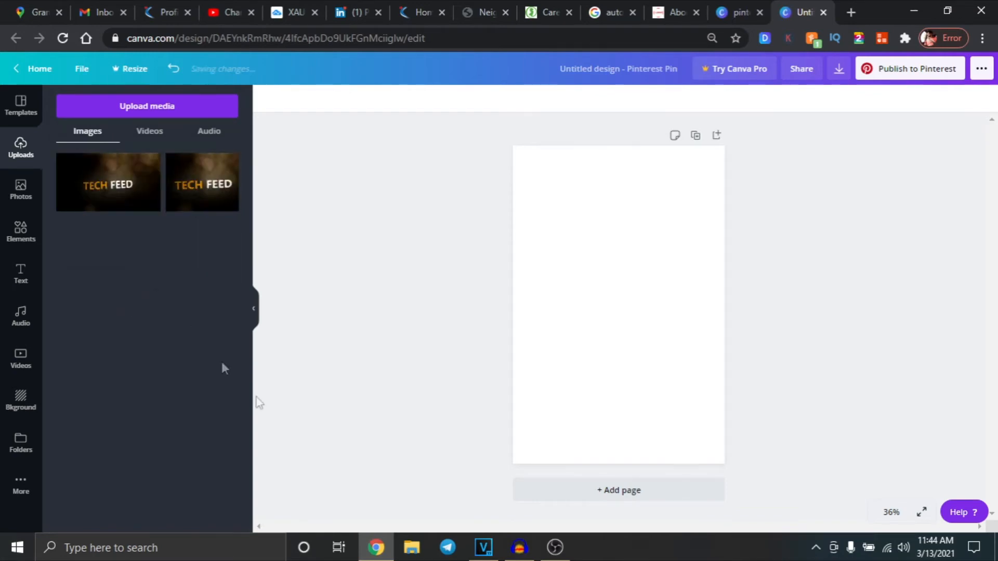
# Step: Try to bring 2.jpg from the "video" folder in File Explorer into the Canva uploads
pyautogui.click(413, 551)
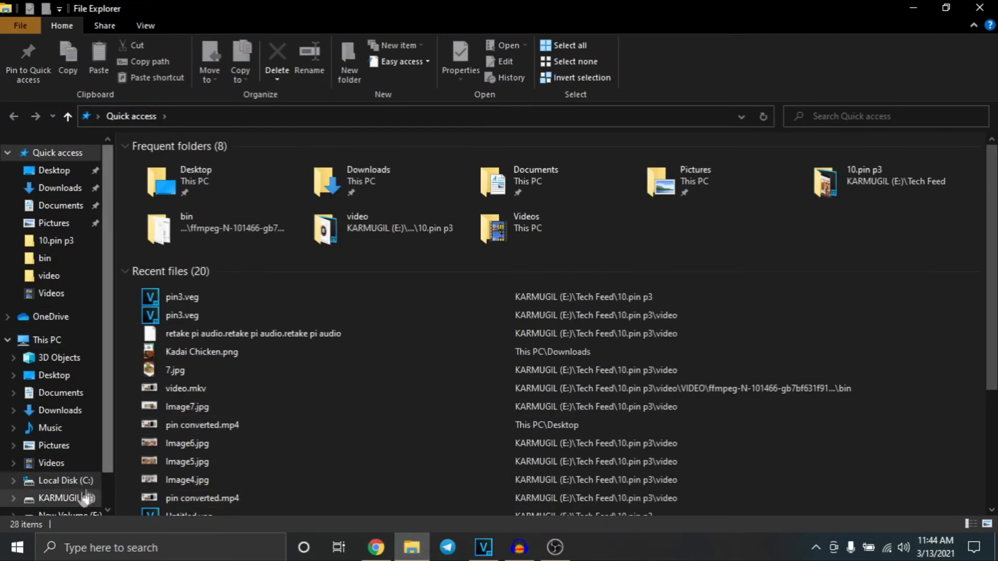
pyautogui.click(73, 501)
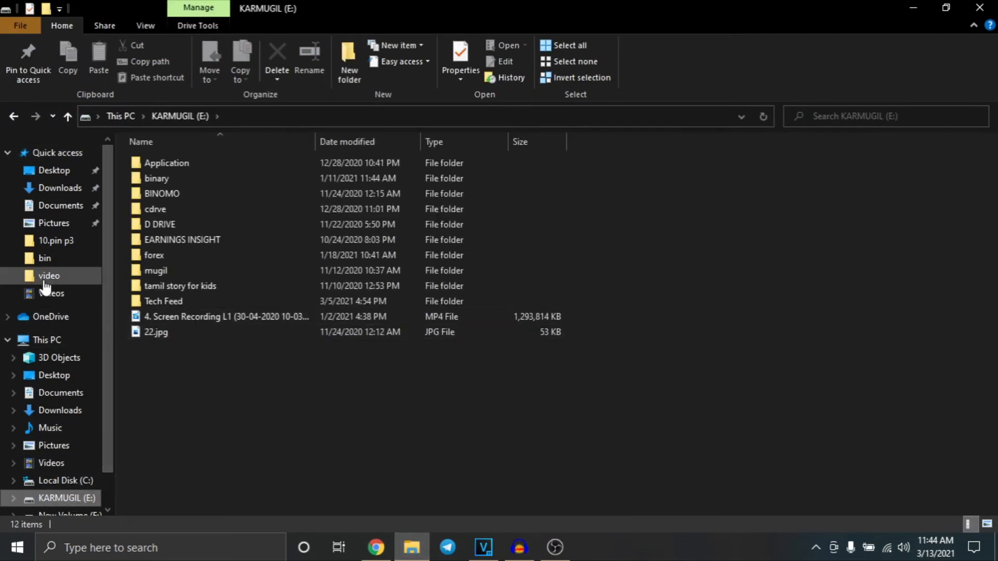
pyautogui.click(44, 281)
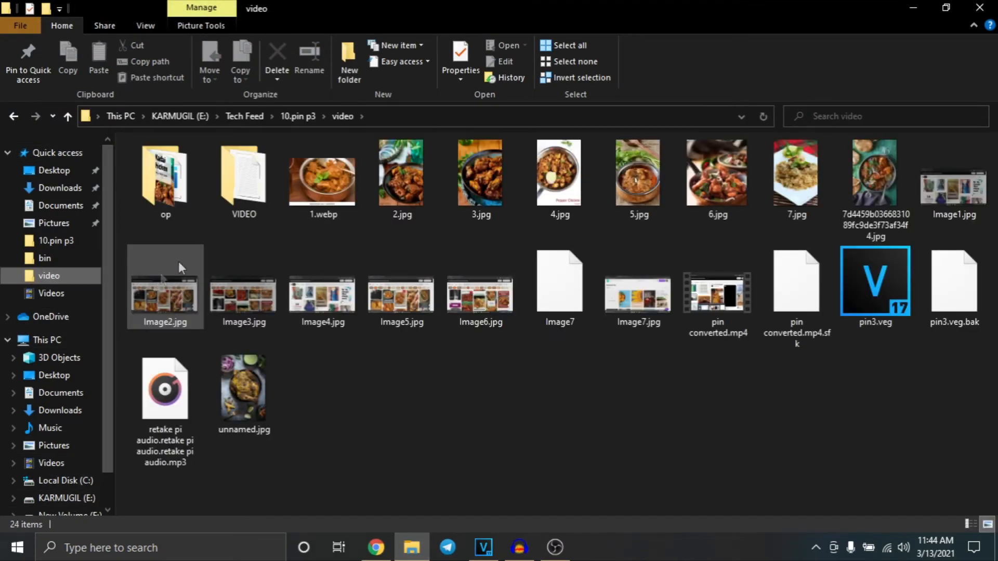
pyautogui.click(244, 187)
pyautogui.click(484, 243)
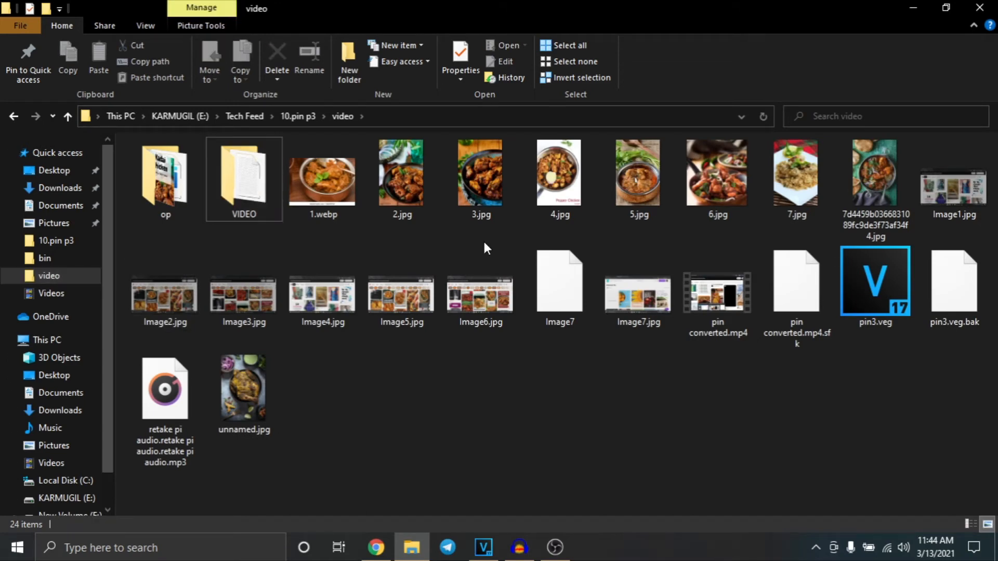
pyautogui.doubleClick(400, 183)
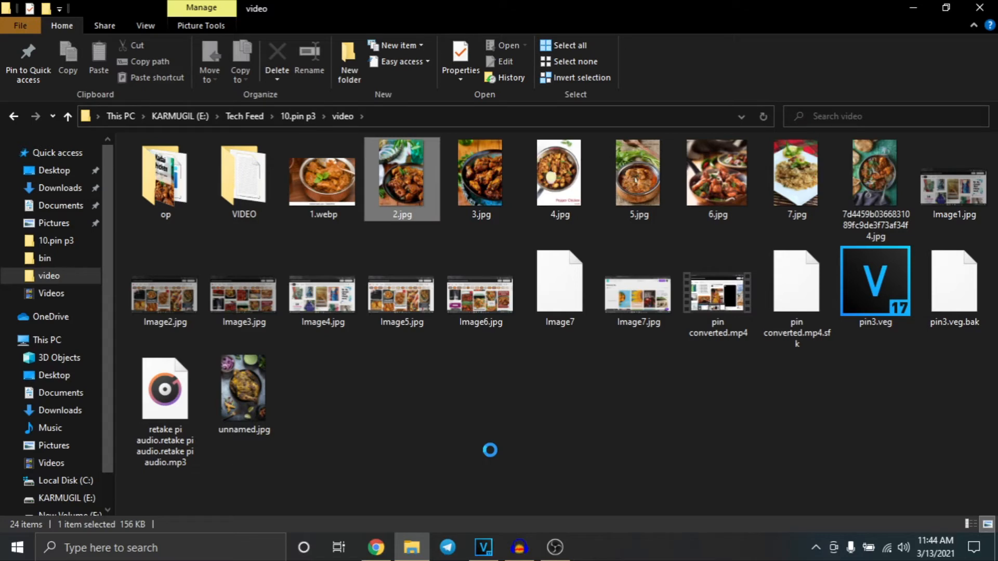
pyautogui.moveTo(491, 450); pyautogui.dragTo(381, 555)
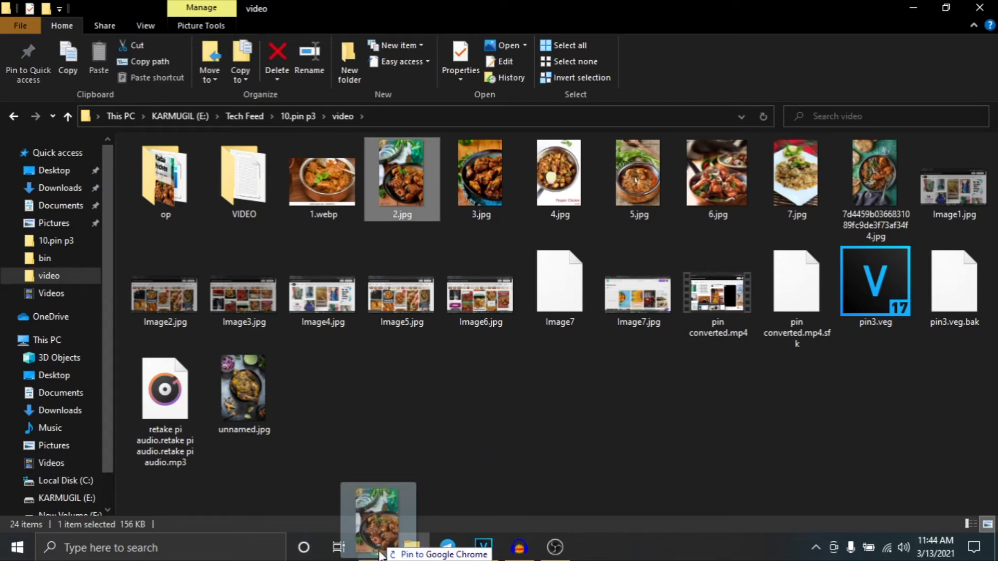
pyautogui.moveTo(381, 555); pyautogui.dragTo(168, 303)
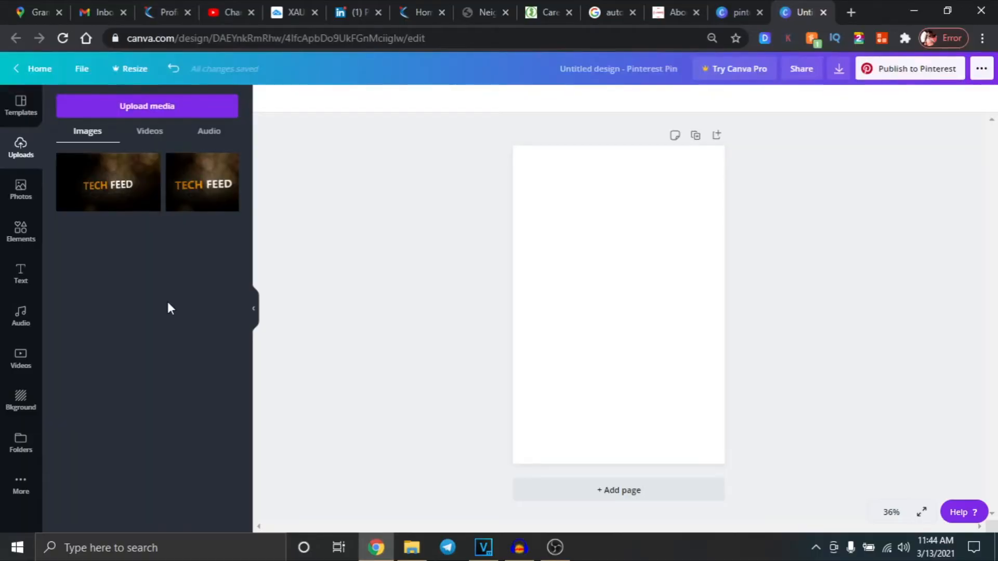
# Step: Upload the food photos 2.jpg and 7.jpg, and place 2.jpg enlarged to fill the whole pin page
pyautogui.click(179, 109)
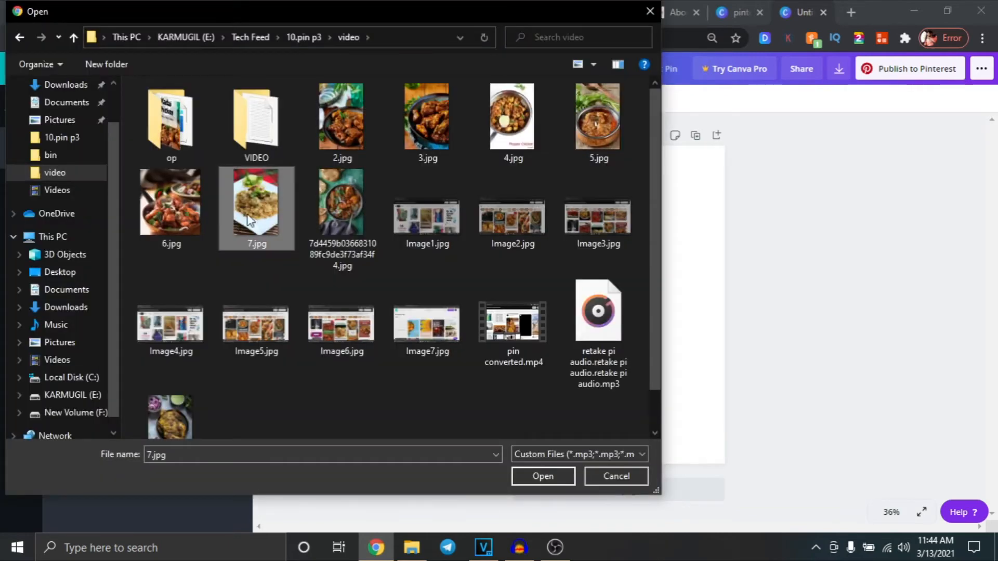
pyautogui.click(542, 475)
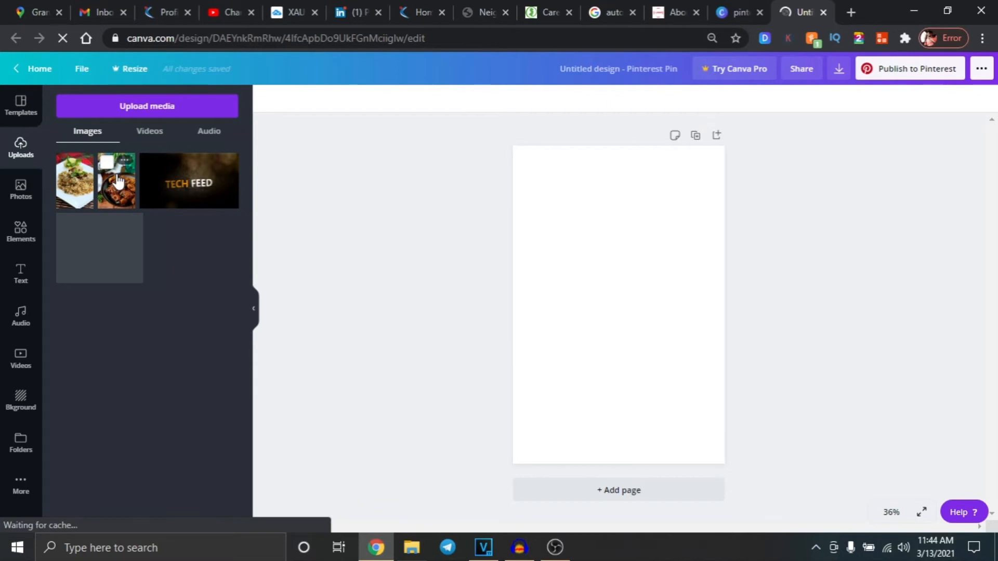
pyautogui.moveTo(119, 182); pyautogui.dragTo(552, 204)
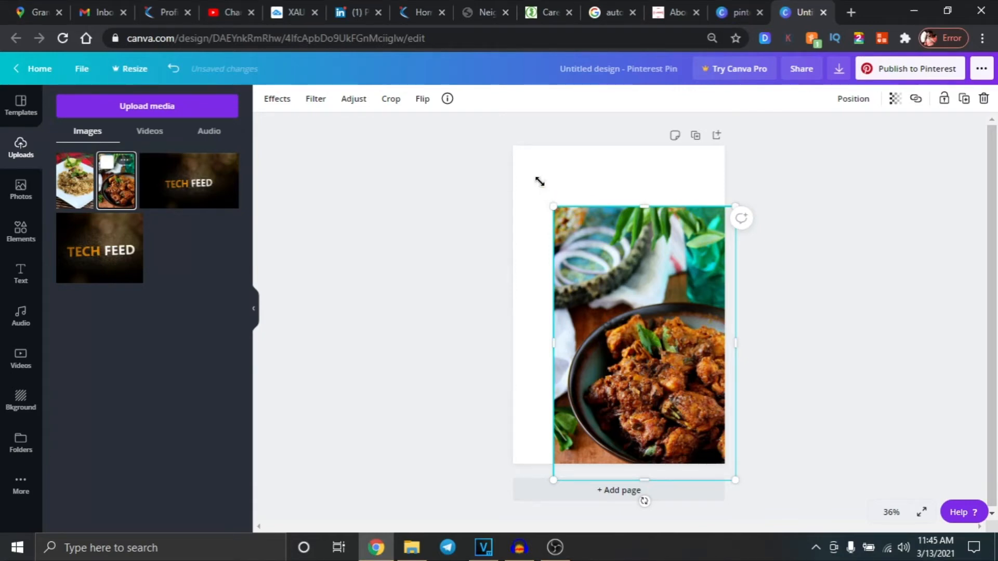
pyautogui.moveTo(540, 181); pyautogui.dragTo(518, 140)
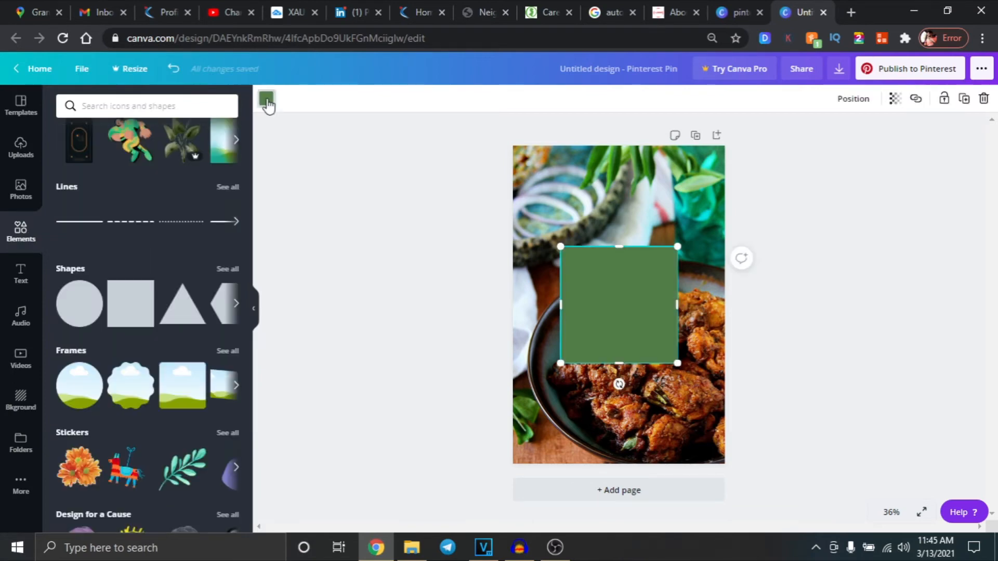
# Step: Colour the square shape white and fit it as a wide rectangle over the upper part of the photo
pyautogui.click(267, 99)
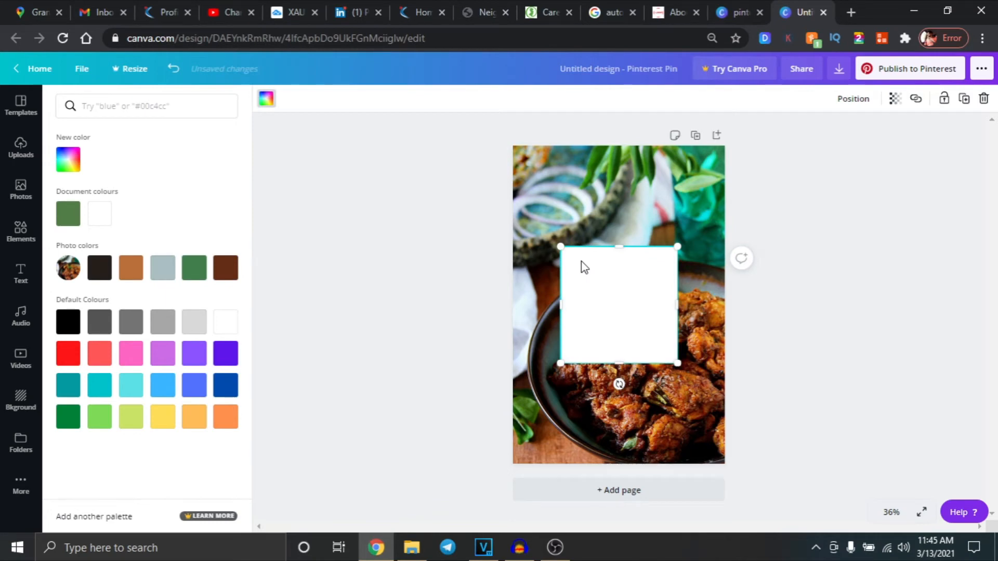
pyautogui.moveTo(581, 261); pyautogui.dragTo(560, 183)
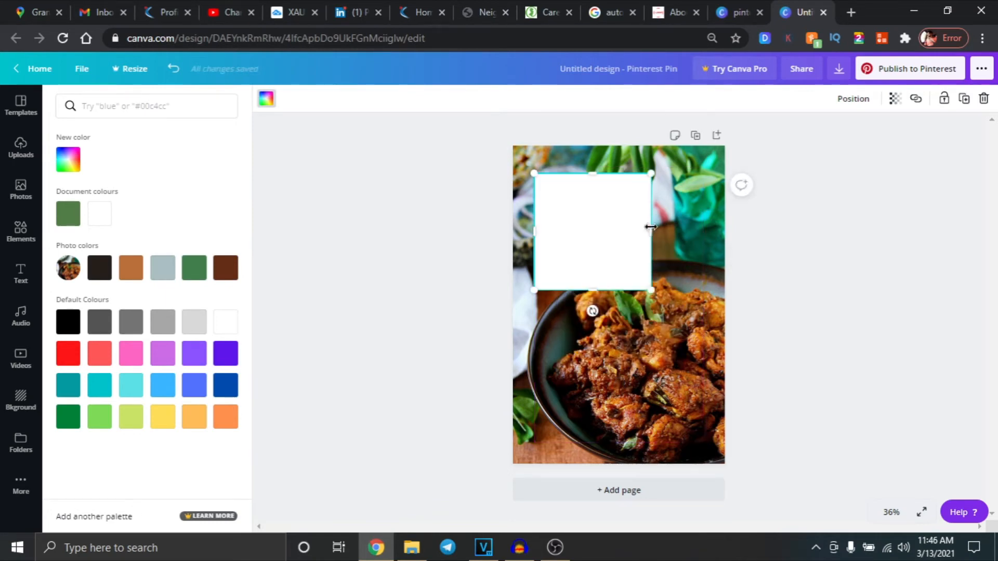
pyautogui.moveTo(650, 227); pyautogui.dragTo(691, 228)
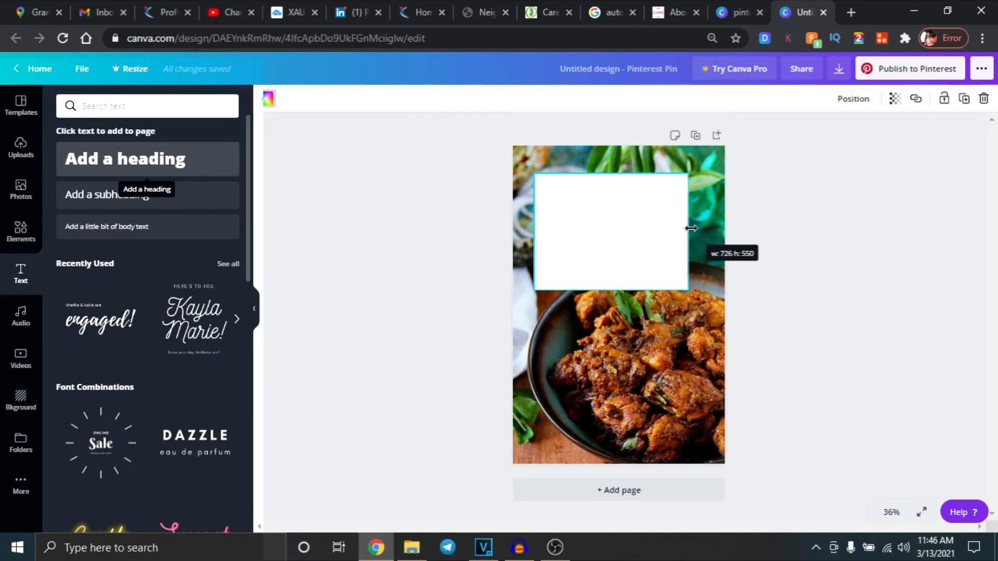
pyautogui.moveTo(691, 228); pyautogui.dragTo(704, 228)
# Step: Add the "welcome little one!" text combination over the white rectangle and replace its heading with "Kadai chicken"
pyautogui.scroll(-8, 193, 250)
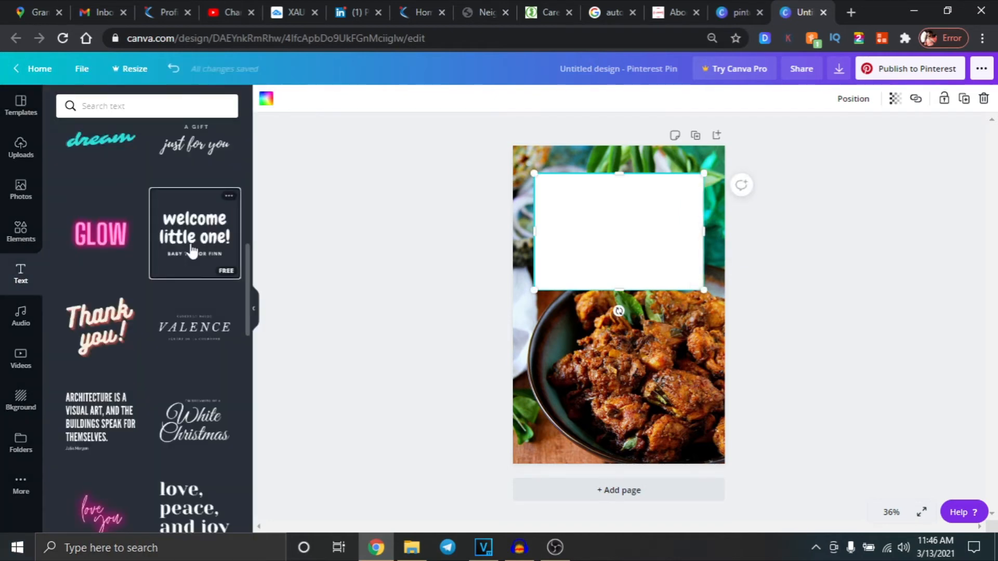
pyautogui.click(192, 251)
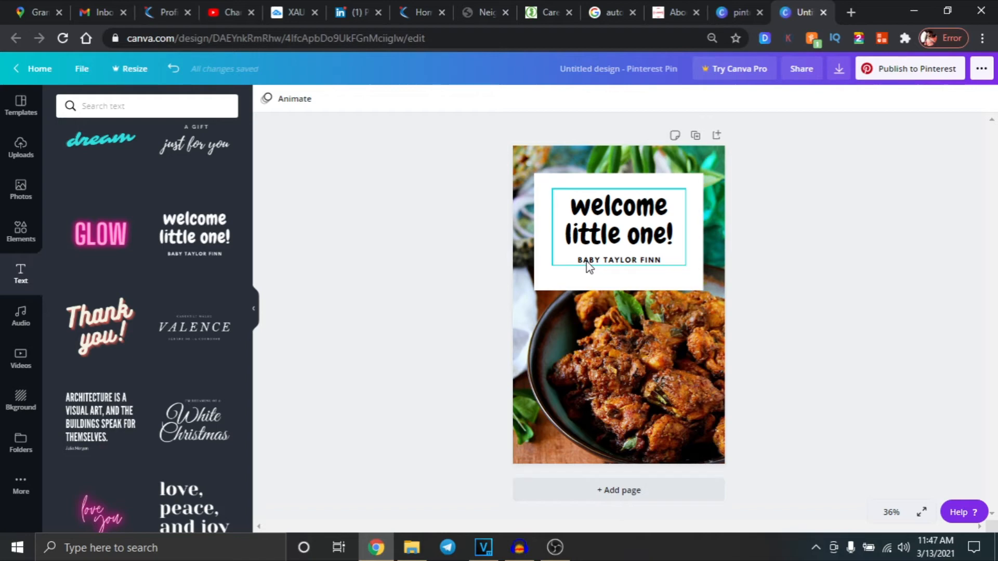
pyautogui.tripleClick(608, 206)
pyautogui.write('K')
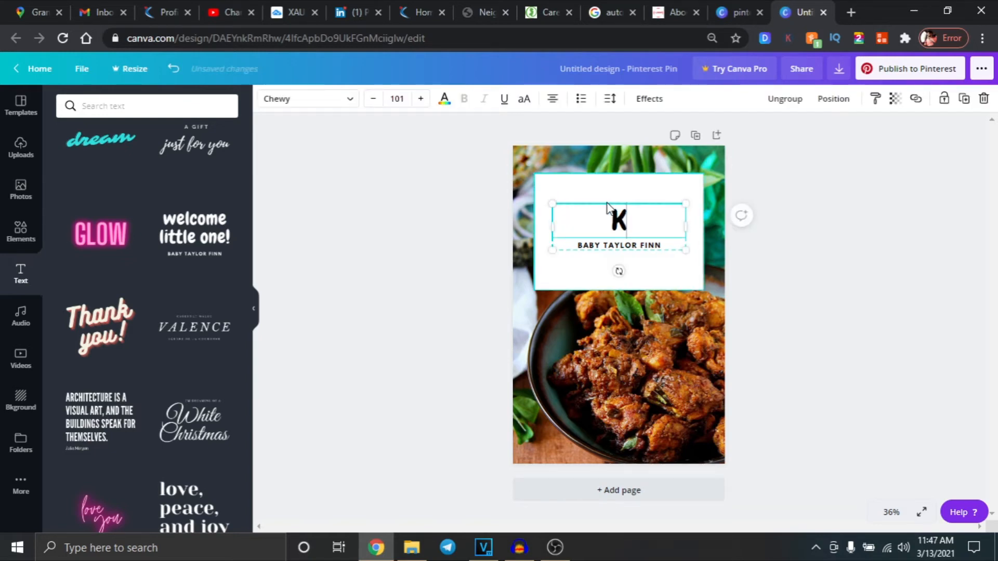
pyautogui.write('adai chick')
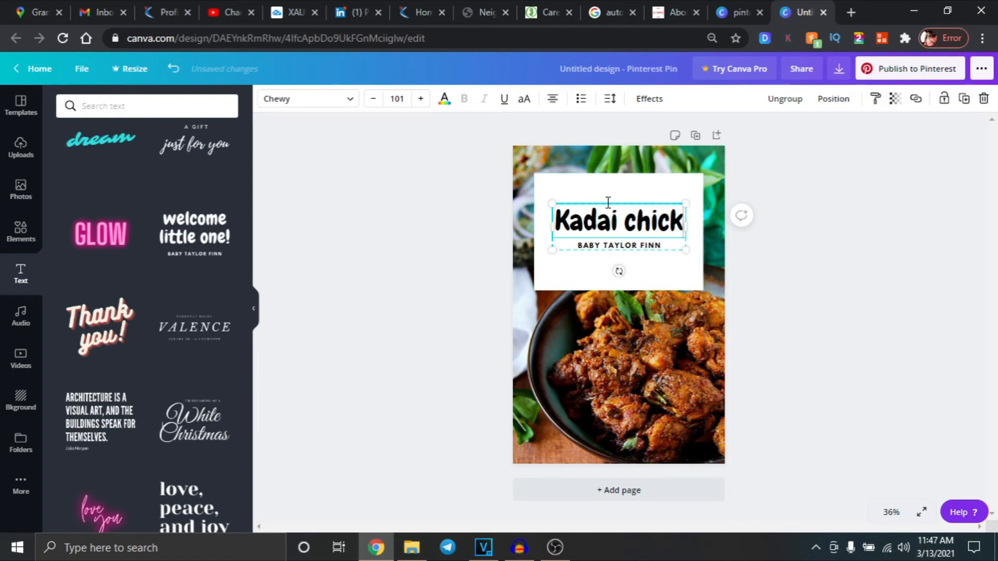
pyautogui.write('e')
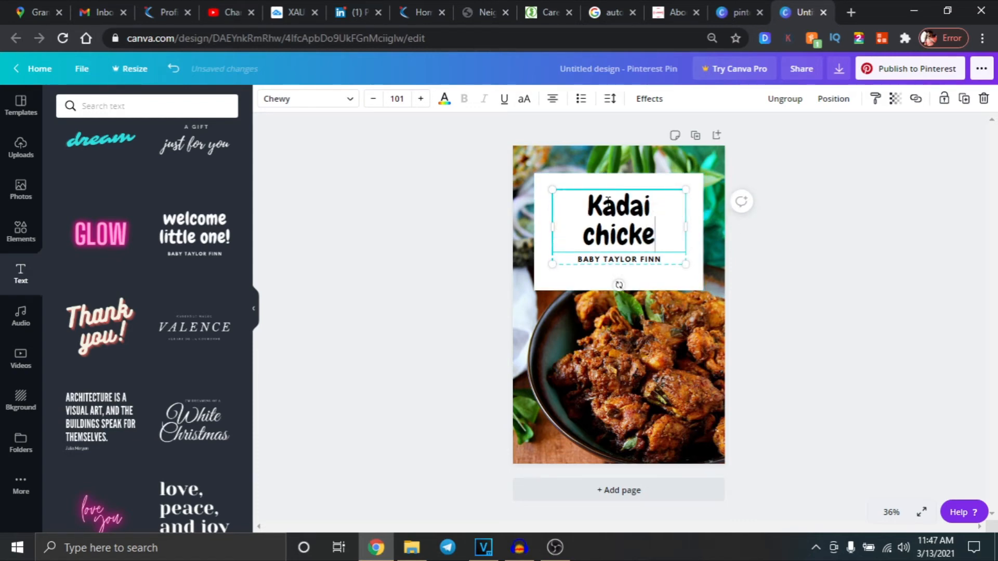
pyautogui.write('n')
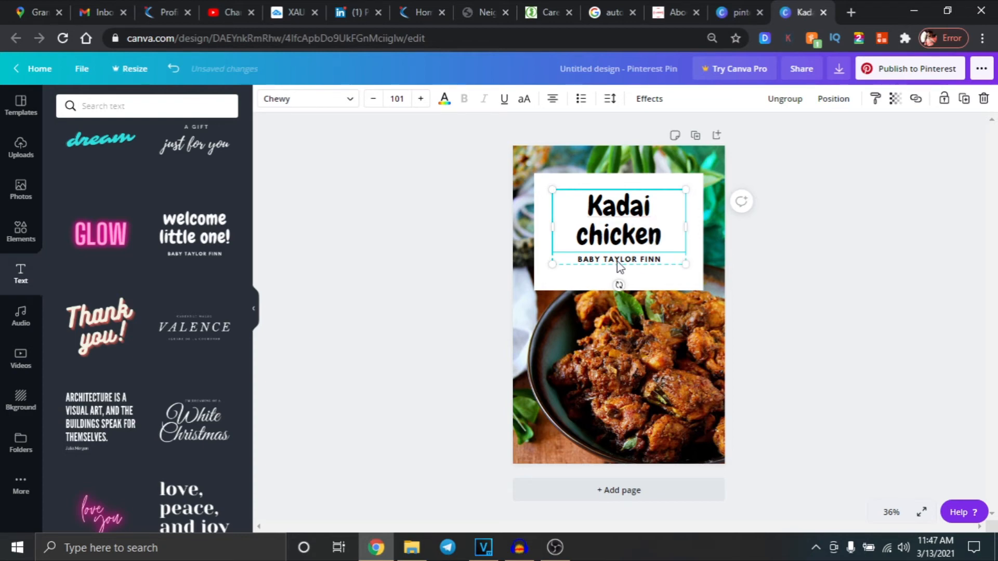
# Step: Replace the small line under the heading with "MUGILA'S KITCHEN"
pyautogui.doubleClick(618, 265)
pyautogui.write('MUGILAS')
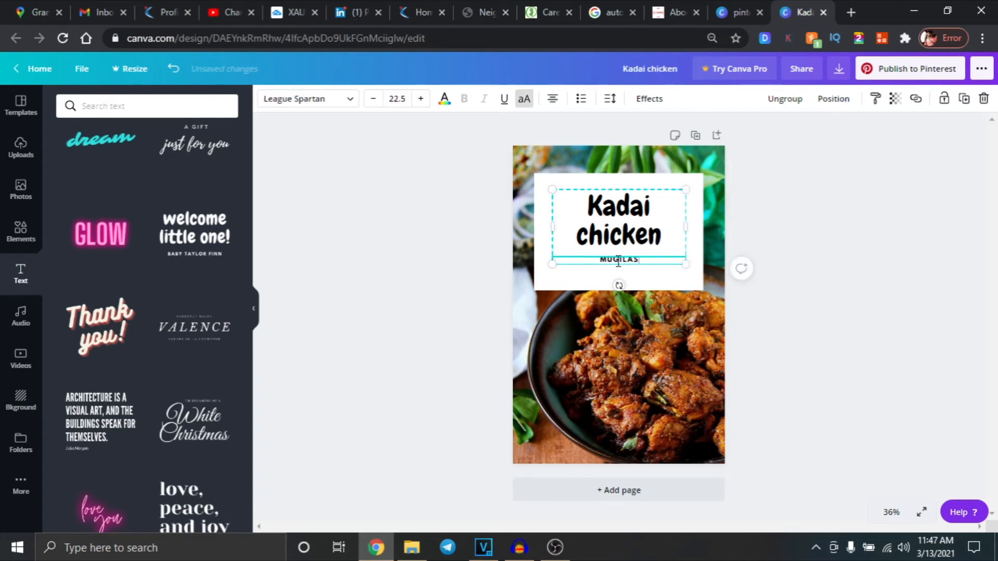
pyautogui.write(' KITCH')
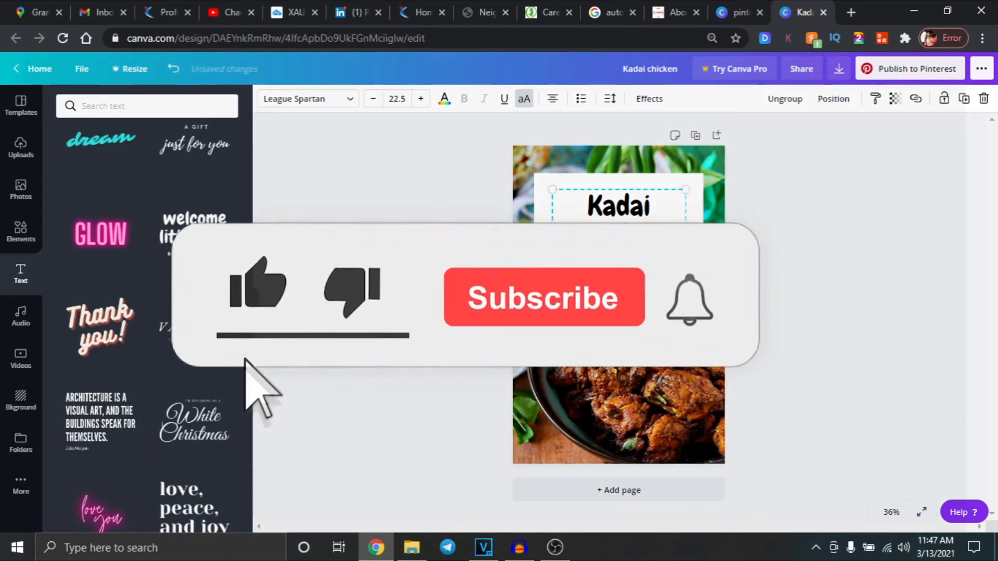
pyautogui.moveTo(460, 156); pyautogui.dragTo(453, 247)
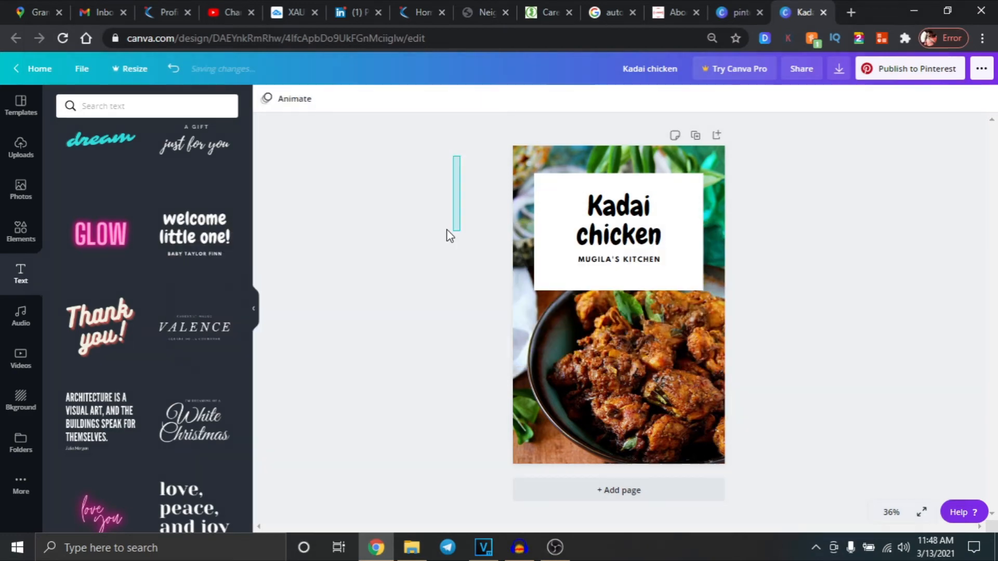
# Step: Shrink the white rectangle in height and width so it fits closely around the heading and subtitle
pyautogui.click(619, 281)
pyautogui.moveTo(618, 290); pyautogui.dragTo(622, 278)
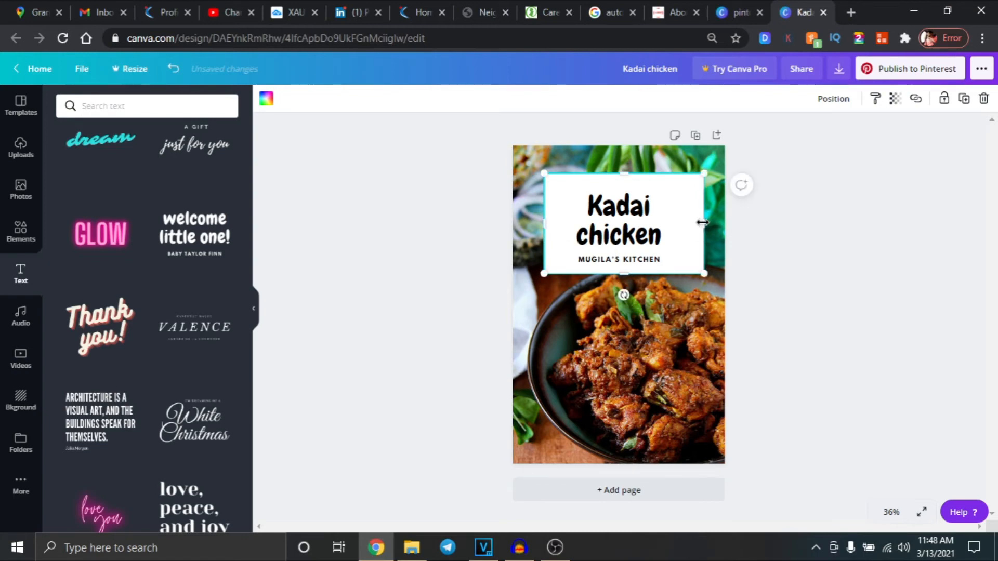
pyautogui.moveTo(702, 222); pyautogui.dragTo(695, 223)
pyautogui.click(801, 227)
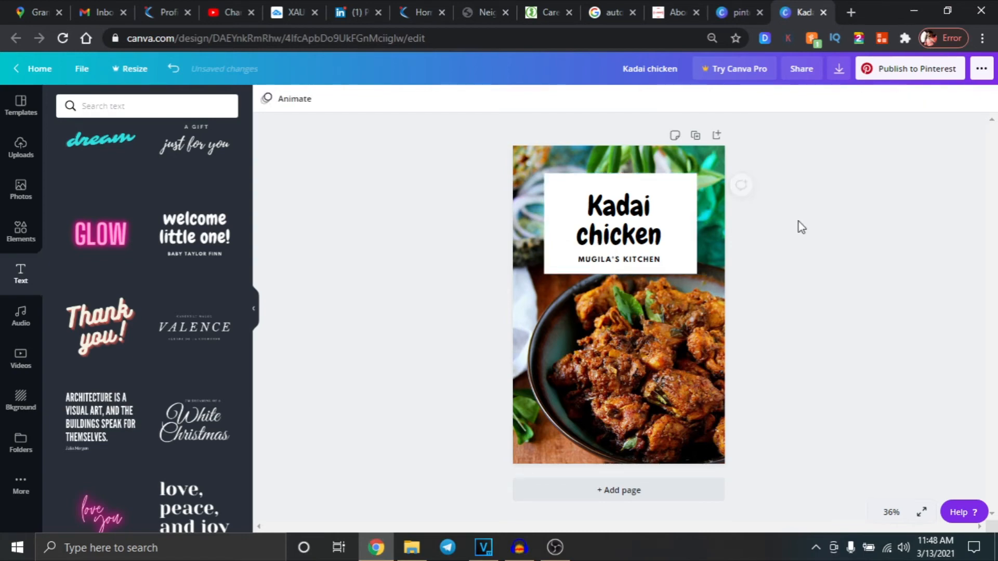
# Step: Set the white rectangle's transparency to 72 so the photo shows through behind the text
pyautogui.click(686, 259)
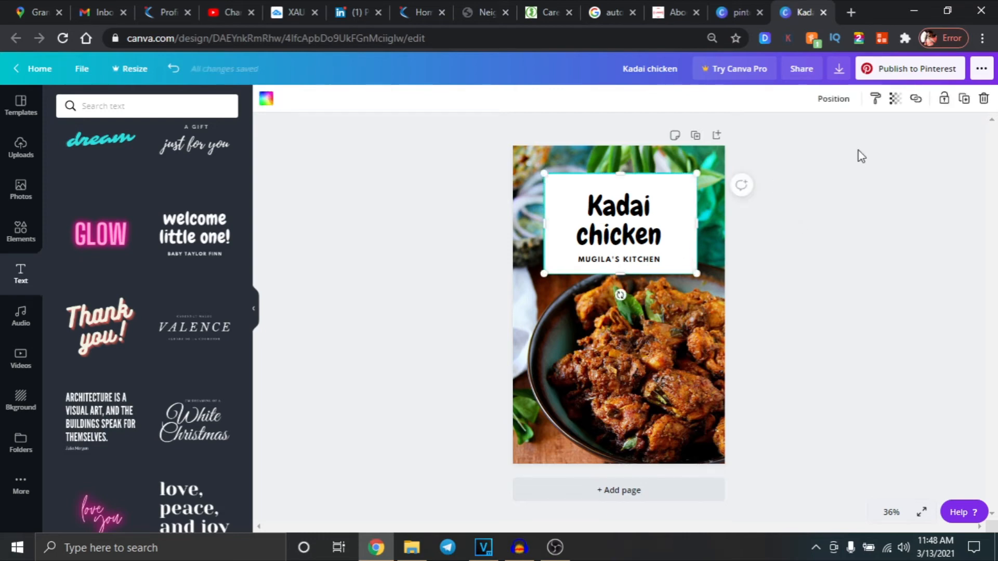
pyautogui.click(894, 98)
pyautogui.moveTo(853, 134); pyautogui.dragTo(836, 135)
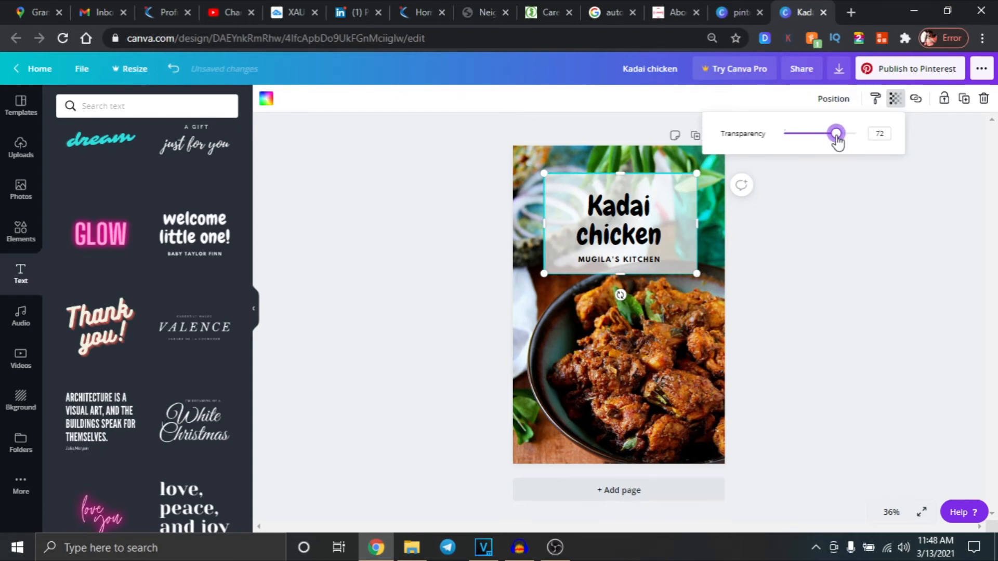
pyautogui.click(838, 232)
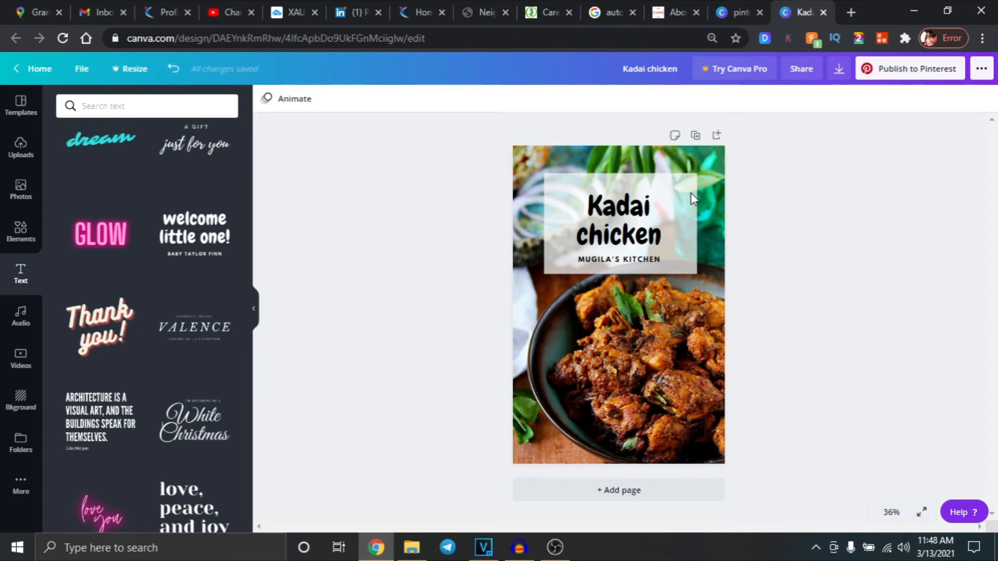
# Step: Duplicate the pin page and delete the chicken background photo from the copy
pyautogui.click(696, 142)
pyautogui.click(681, 357)
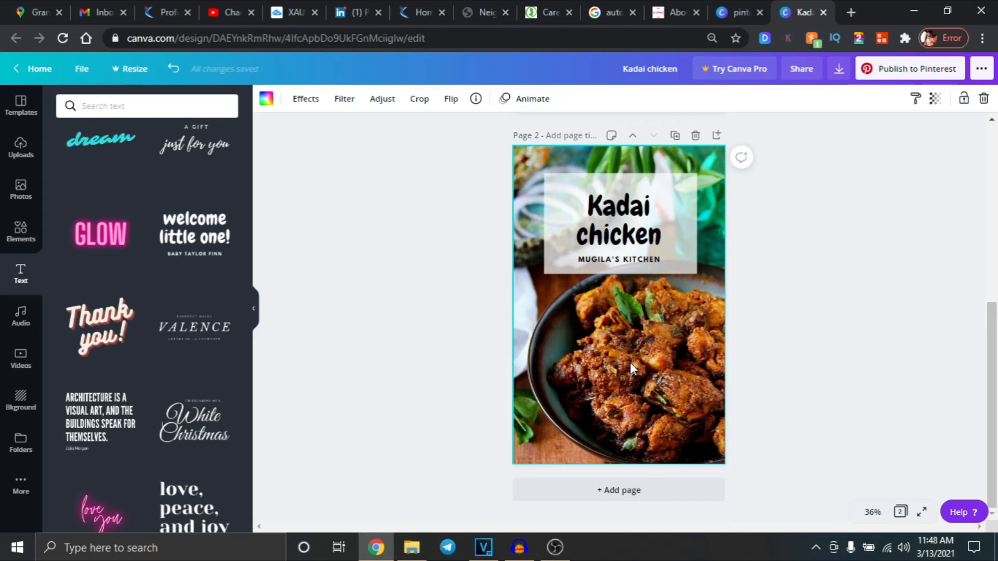
pyautogui.press('Delete')
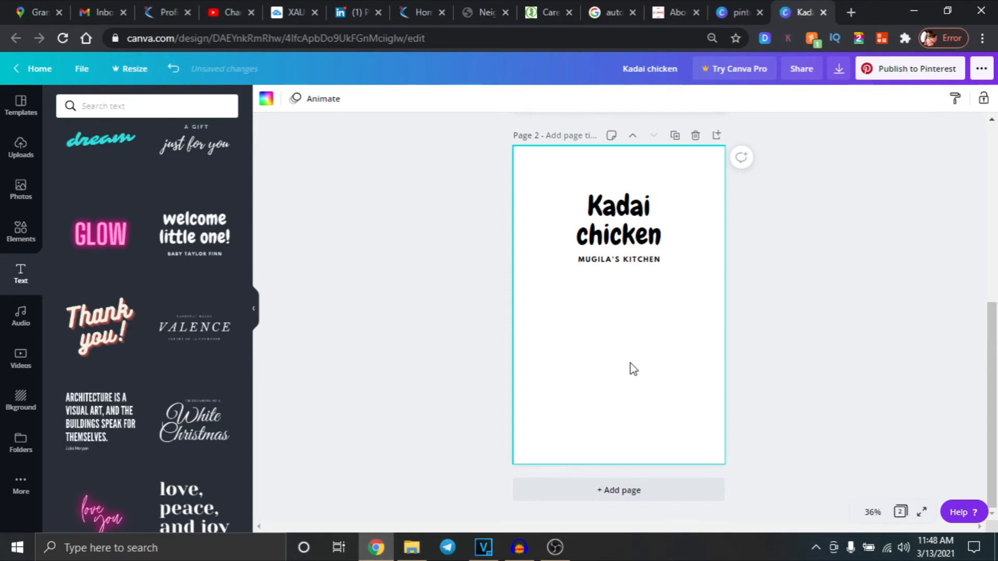
# Step: Place the uploaded rice dish photo on page 2, enlarge it to fill the page and send it behind the white rectangle and text
pyautogui.hotkey('ctrl', 'z')
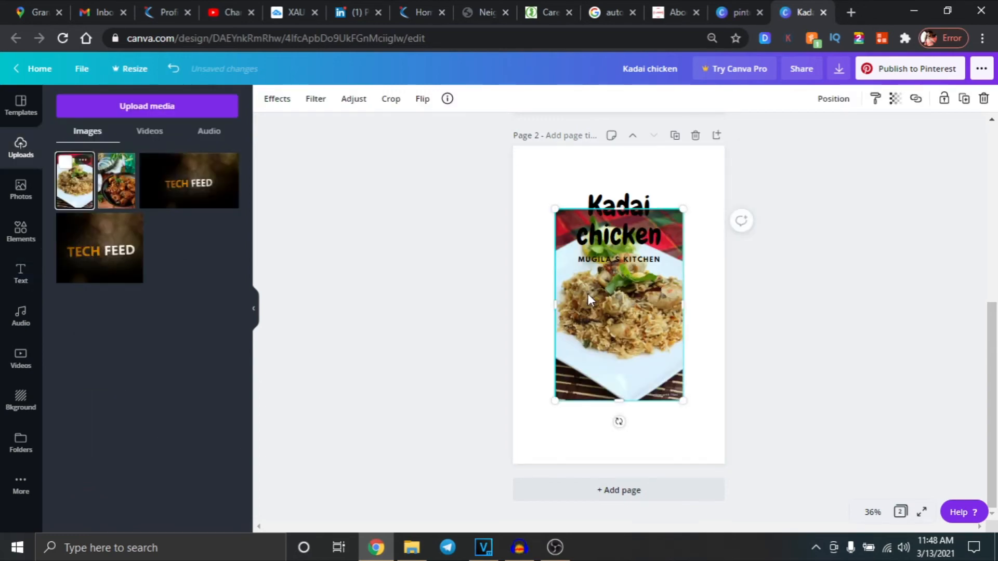
pyautogui.moveTo(683, 400); pyautogui.dragTo(737, 482)
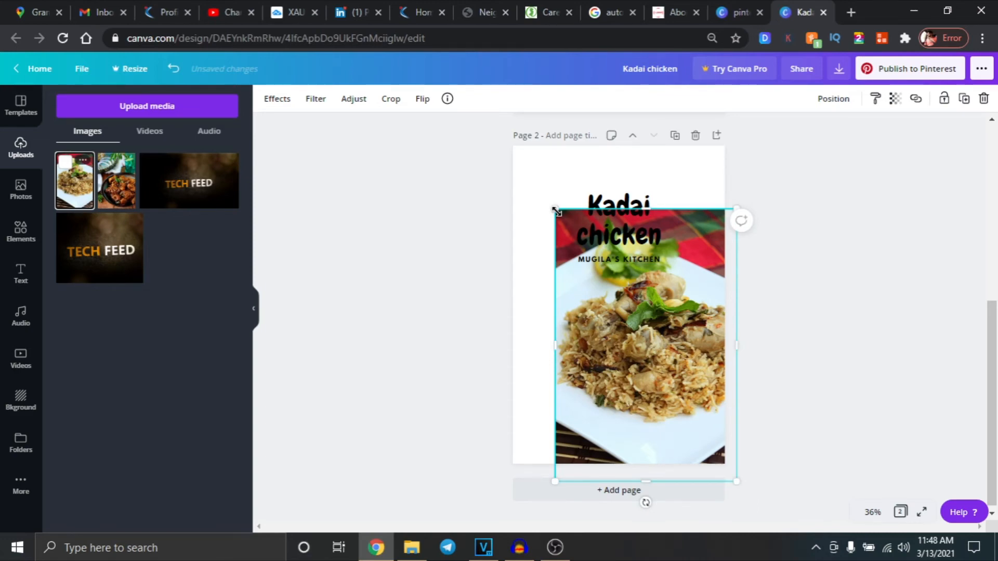
pyautogui.moveTo(556, 211); pyautogui.dragTo(509, 139)
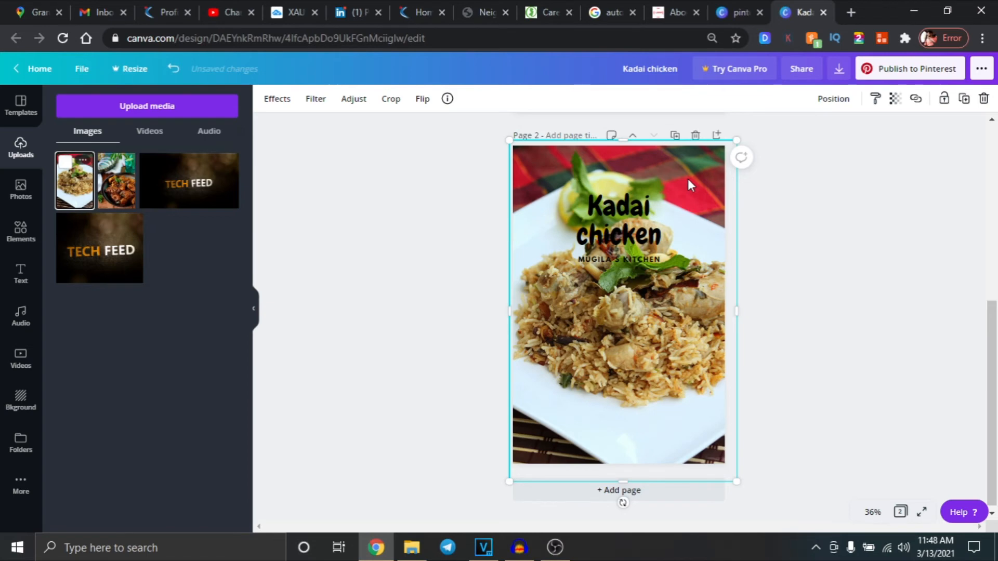
pyautogui.click(834, 99)
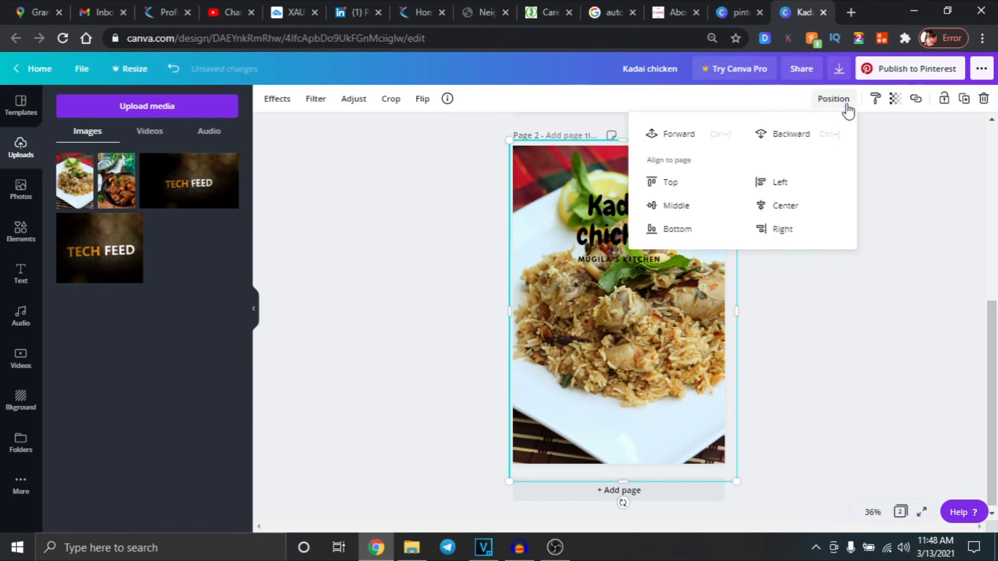
pyautogui.click(838, 136)
pyautogui.click(812, 333)
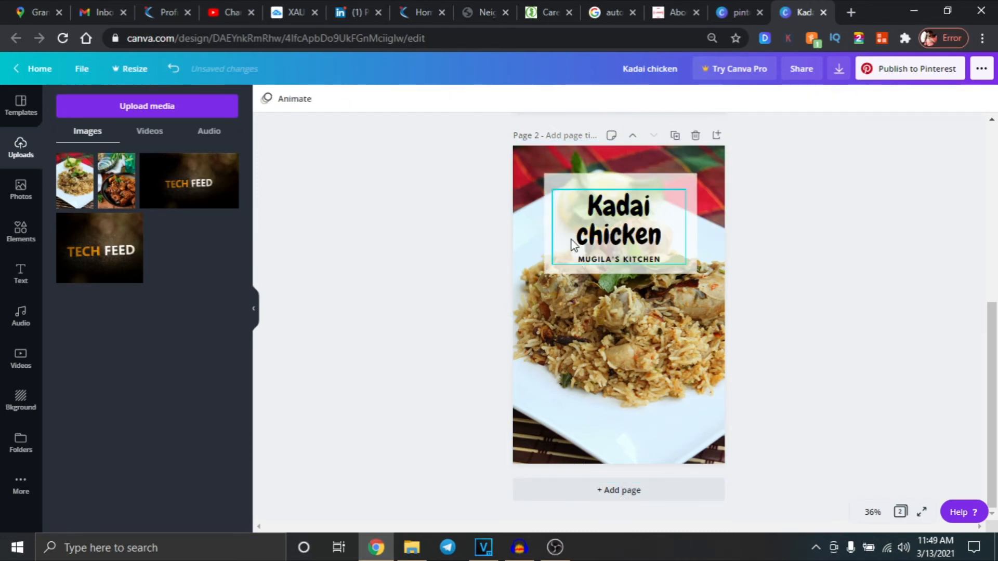
# Step: Delete the "Kadai chicken" heading and its subtitle from page 2
pyautogui.click(563, 192)
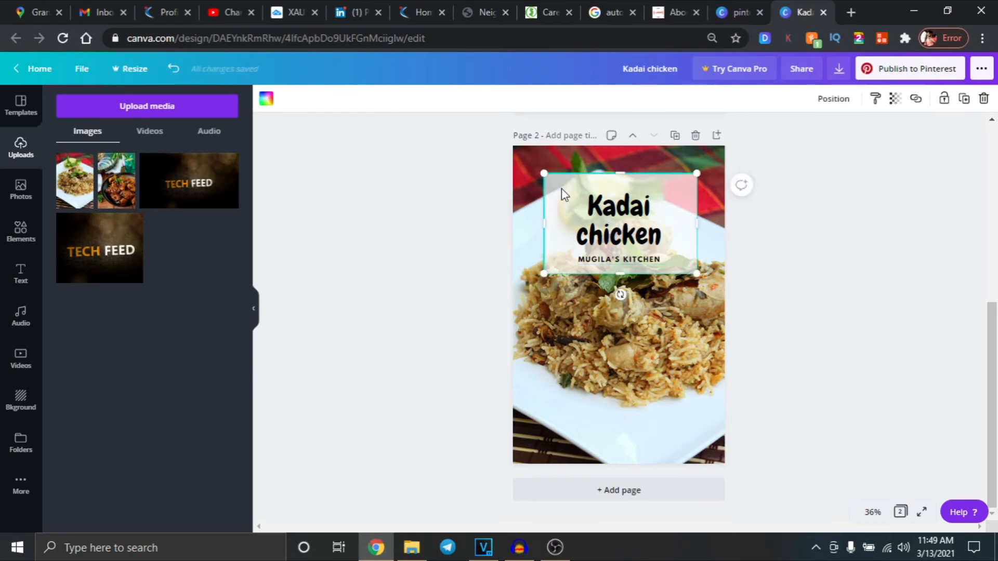
pyautogui.click(561, 188)
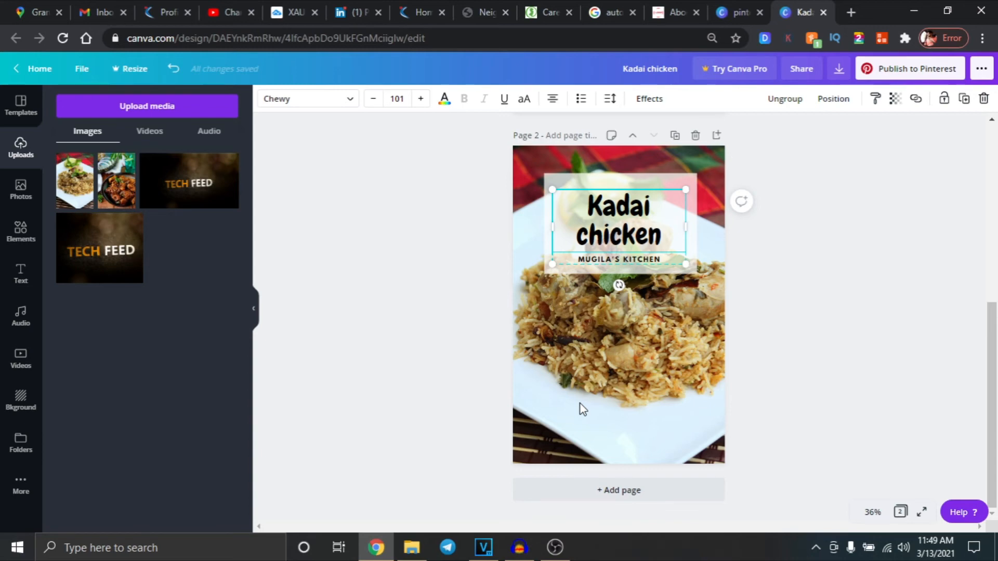
pyautogui.press('Delete')
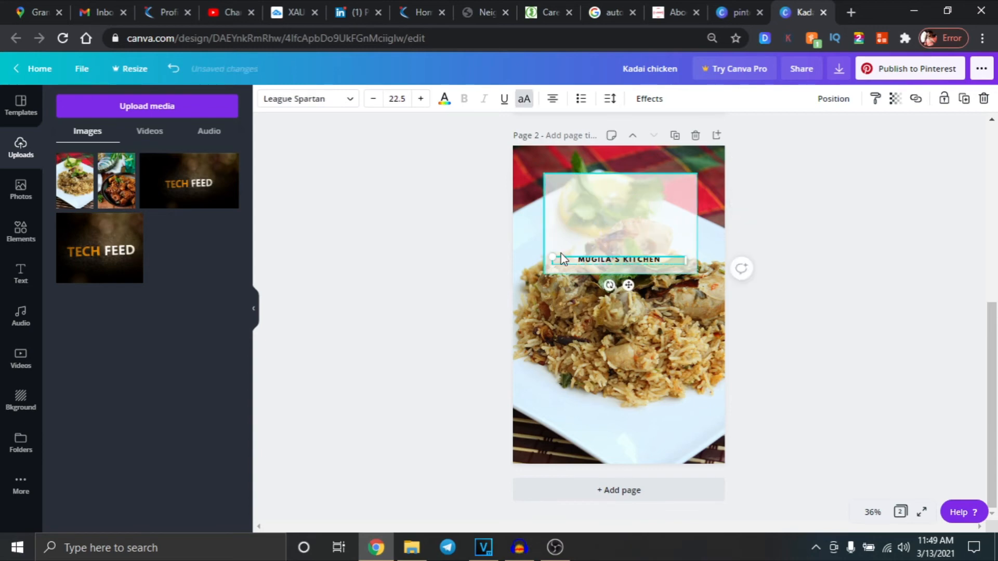
pyautogui.press('Delete')
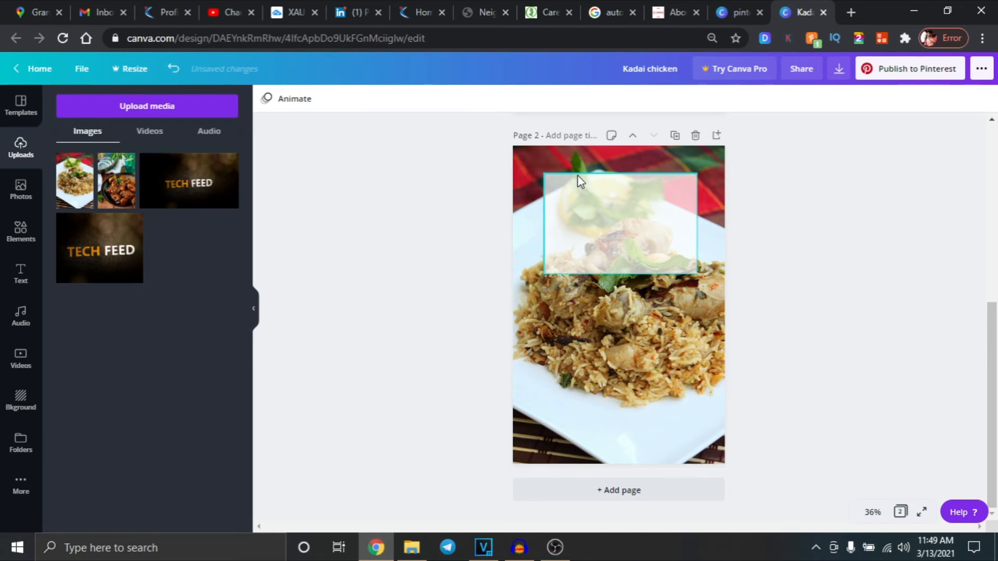
# Step: Move the translucent white rectangle to the lower part of page 2 and reshape it into a shorter strip spanning the full page width
pyautogui.click(577, 176)
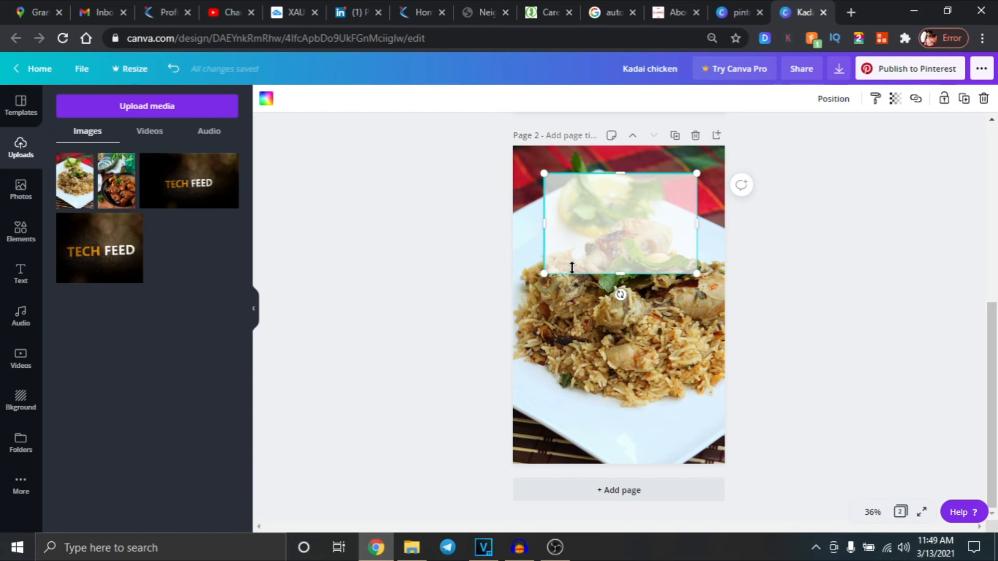
pyautogui.moveTo(572, 268); pyautogui.dragTo(578, 436)
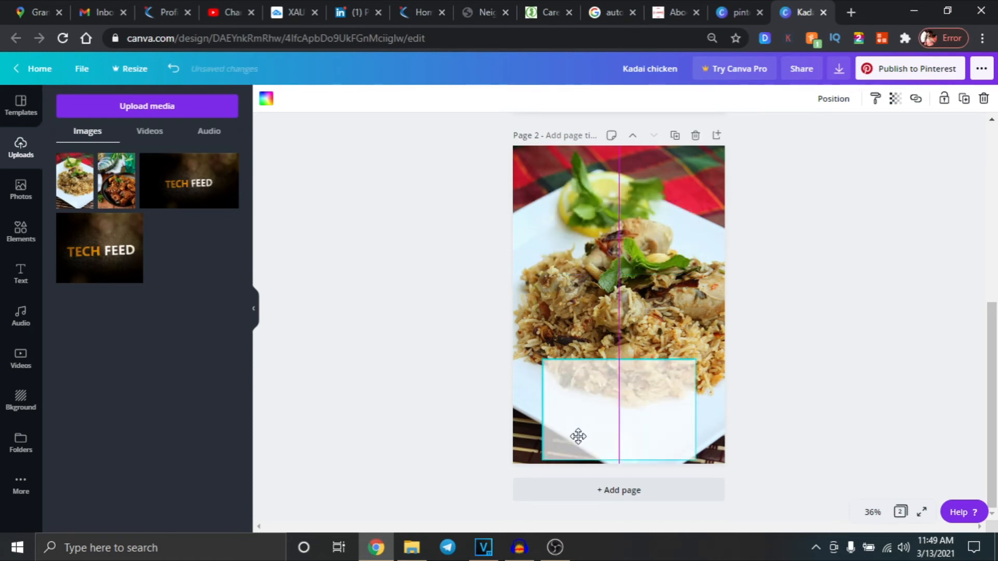
pyautogui.moveTo(578, 436); pyautogui.dragTo(578, 428)
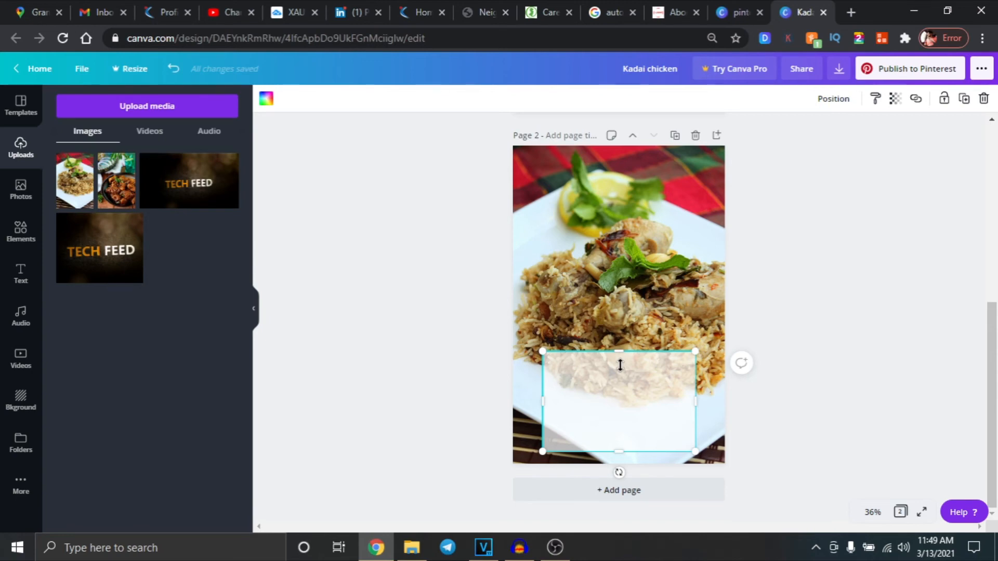
pyautogui.moveTo(619, 351); pyautogui.dragTo(619, 384)
pyautogui.moveTo(542, 418); pyautogui.dragTo(512, 418)
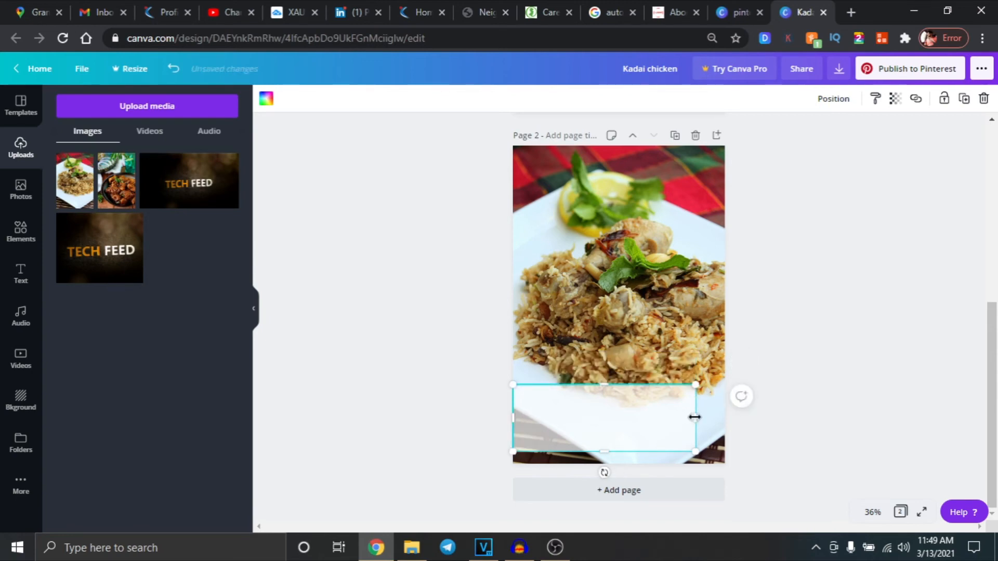
pyautogui.moveTo(694, 417); pyautogui.dragTo(725, 417)
# Step: Add a script text combination over page 2's white strip, change its heading to "Chicken Briyani" and set it in the Bukhari Script font
pyautogui.click(20, 276)
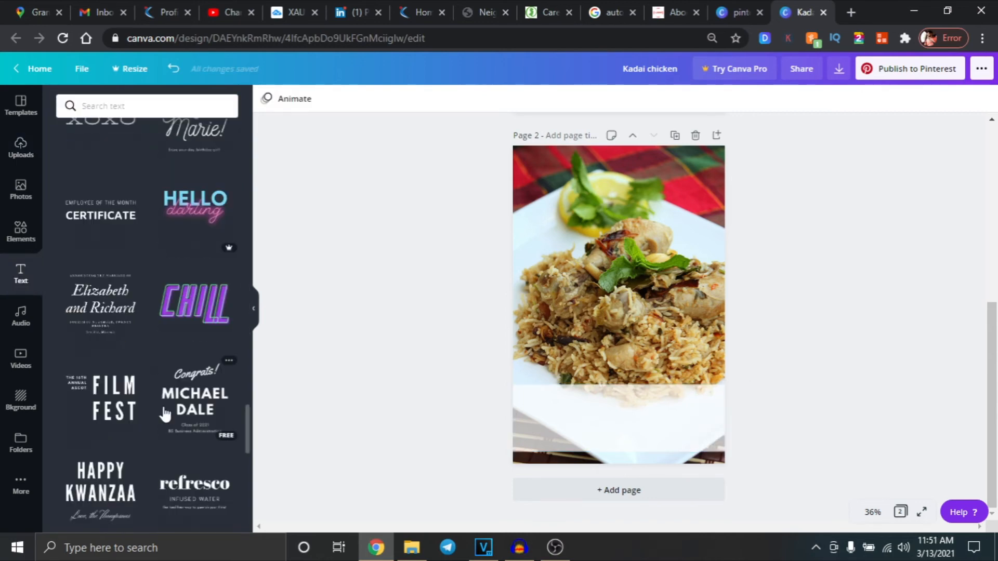
pyautogui.scroll(5, 193, 292)
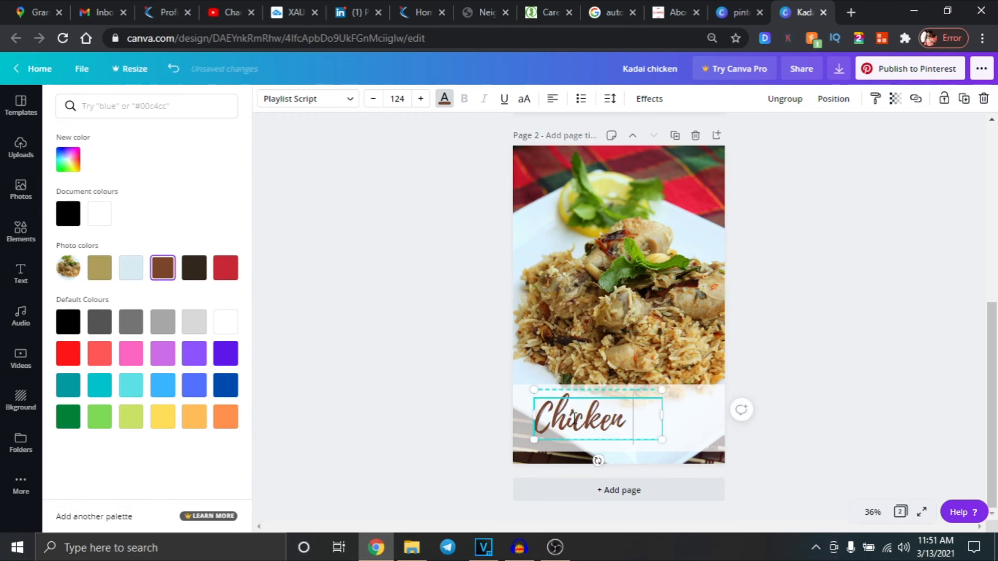
pyautogui.write('Bri')
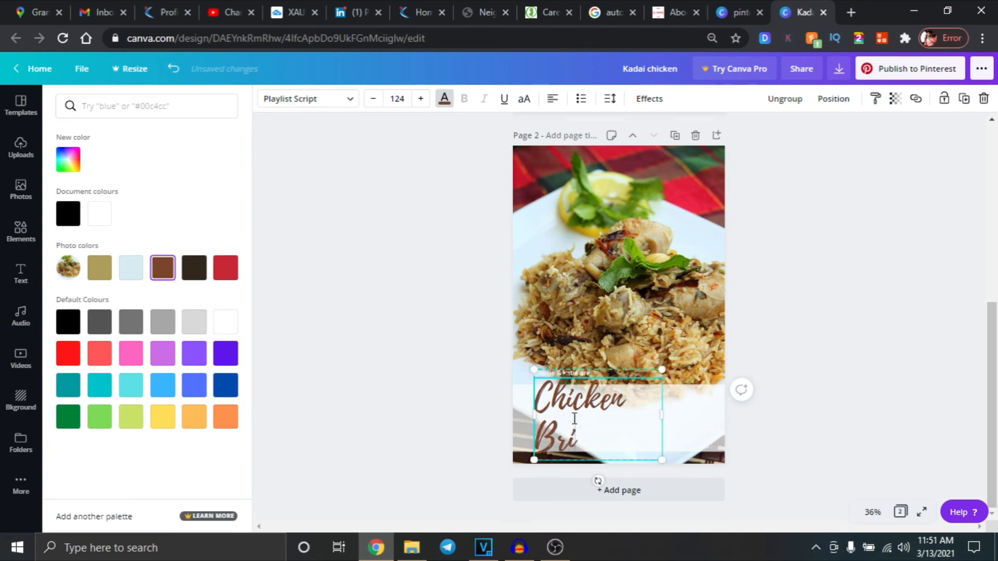
pyautogui.write('ya')
pyautogui.click(89, 260)
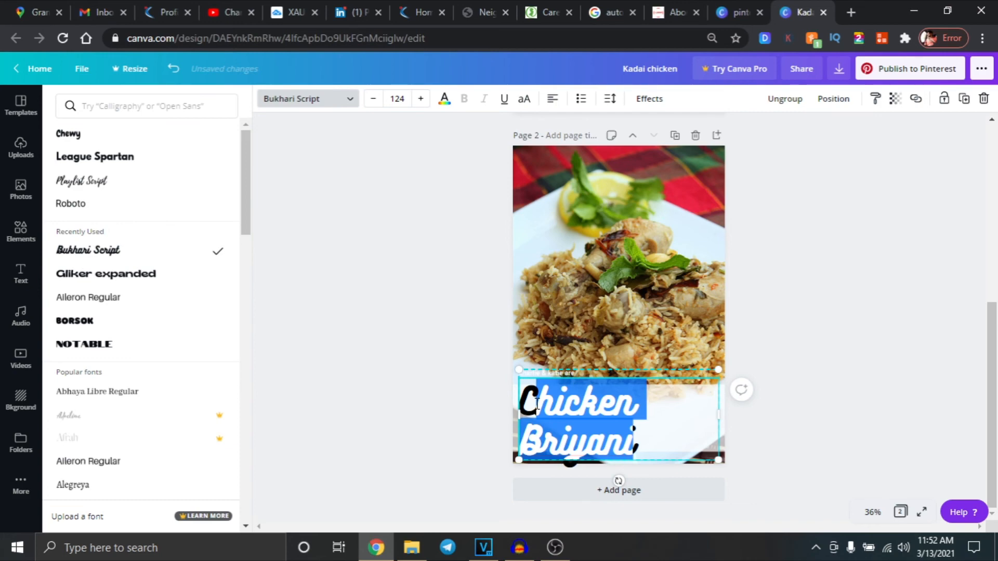
pyautogui.click(422, 416)
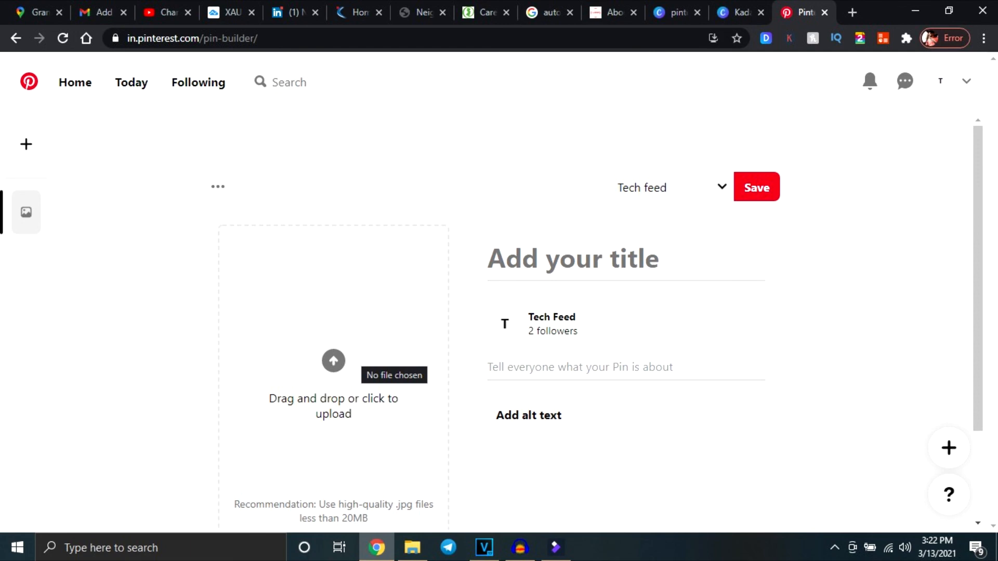
# Step: Upload the finished Kadai chicken pin image to the new pin in Pinterest's pin builder
pyautogui.click(333, 361)
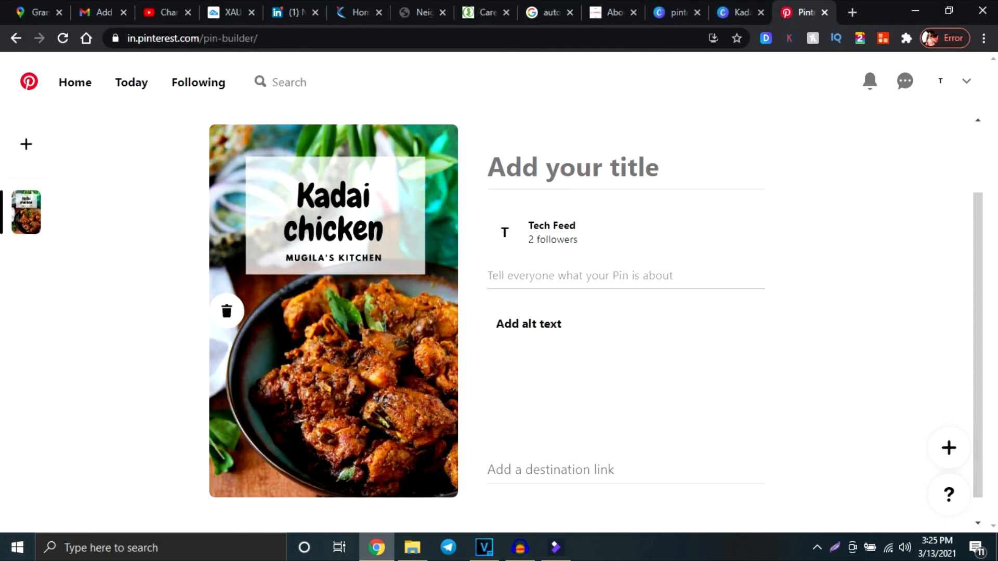